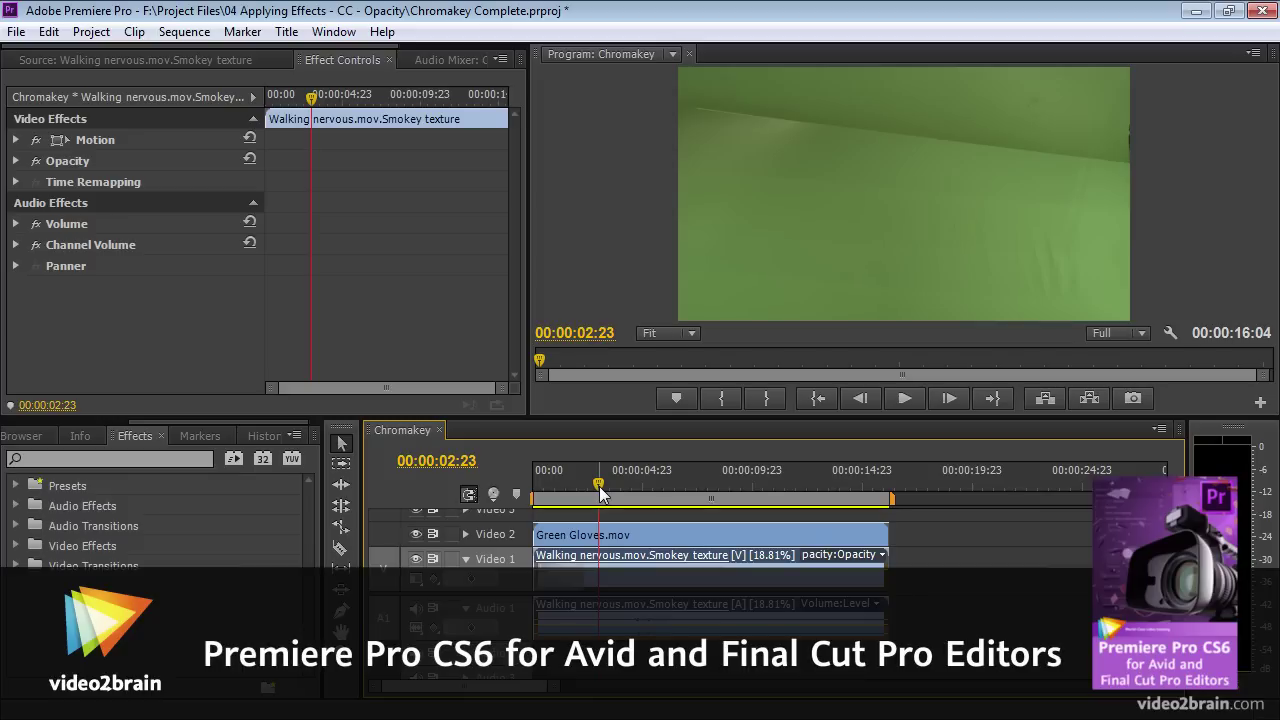
Step: Search the Effects panel for 'ultr' to reveal Ultra Key under Video Effects > Keying
left_click(131, 438)
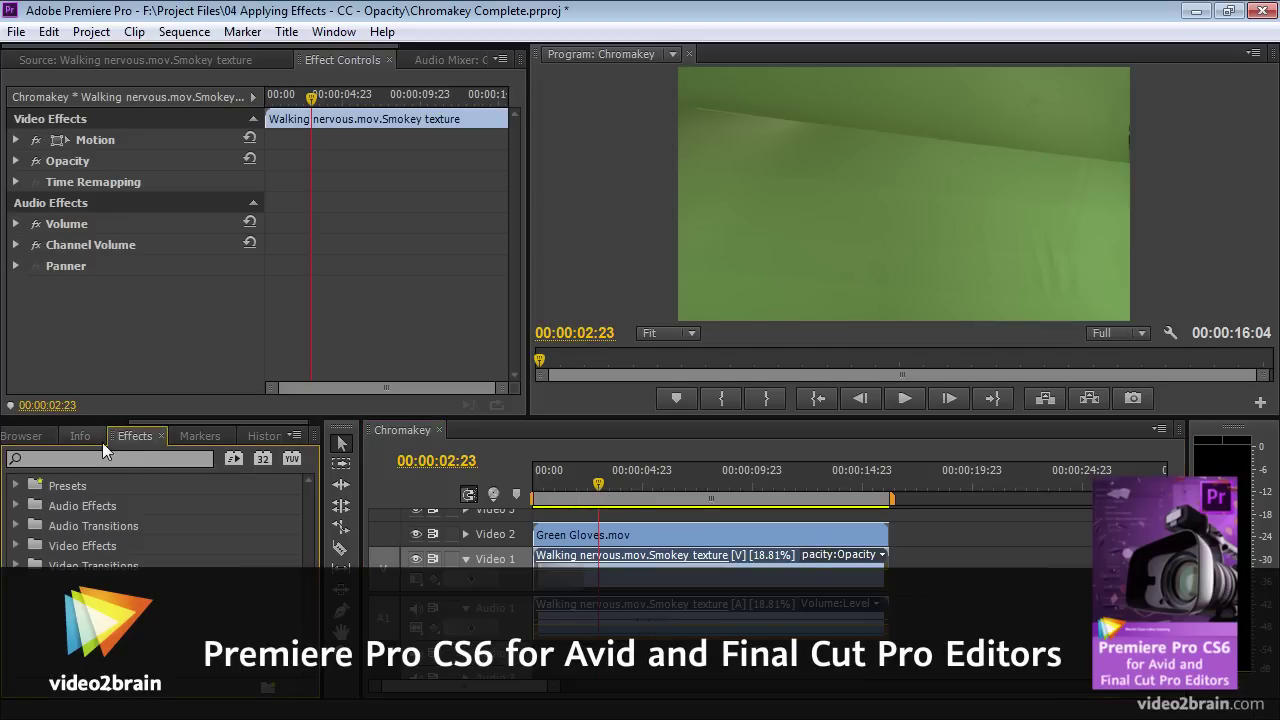
left_click(136, 458)
type("ultr")
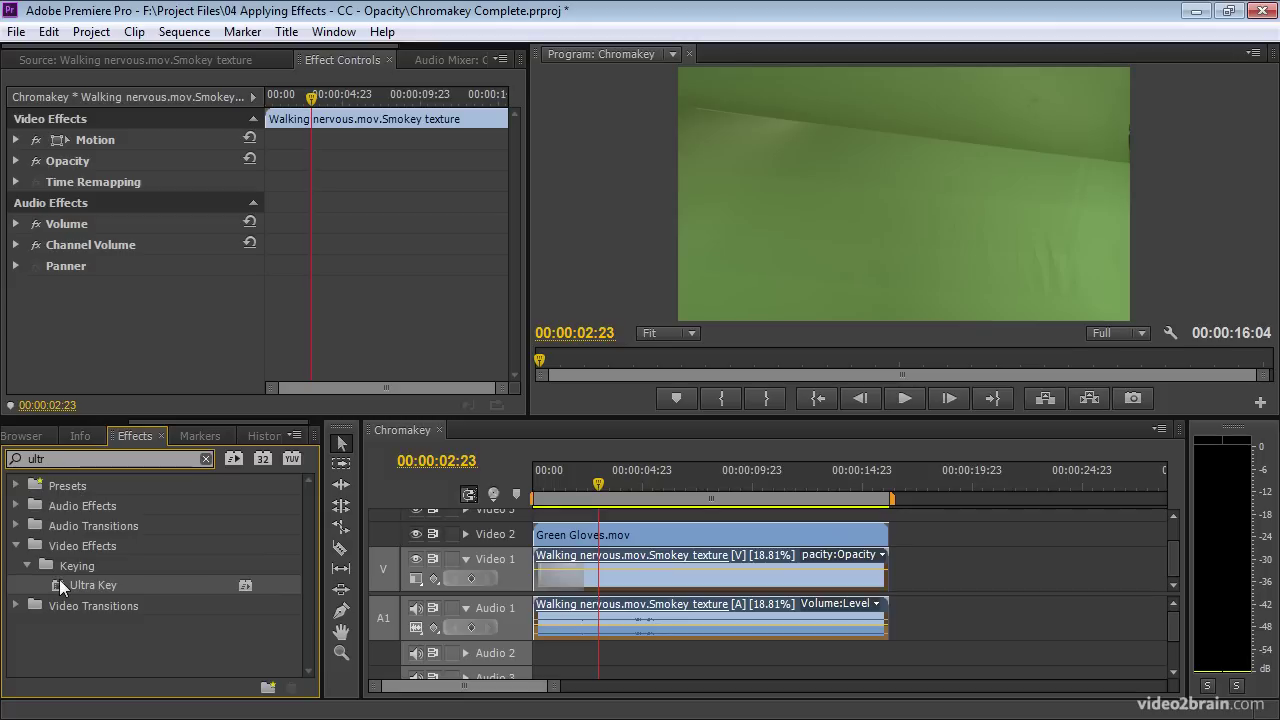
Step: Apply Ultra Key to the Green Gloves clip and mute the Audio 1 track
left_click_drag(59, 579, 666, 541)
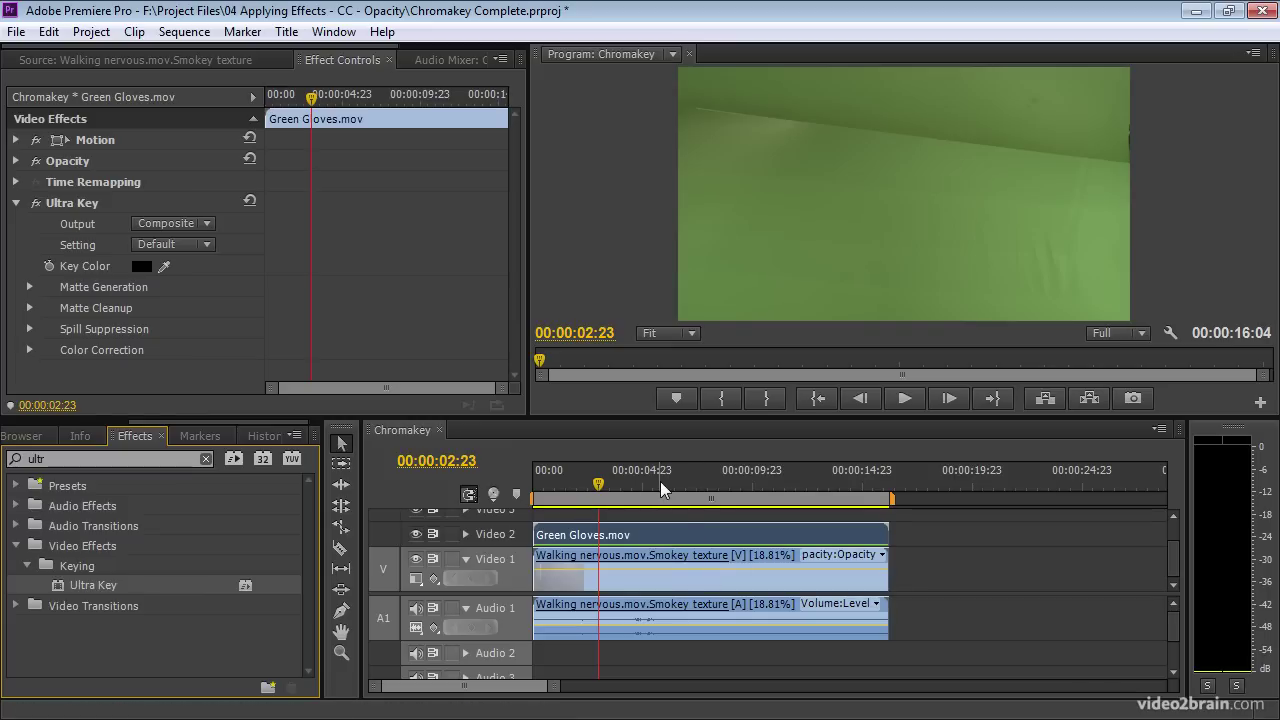
left_click(416, 608)
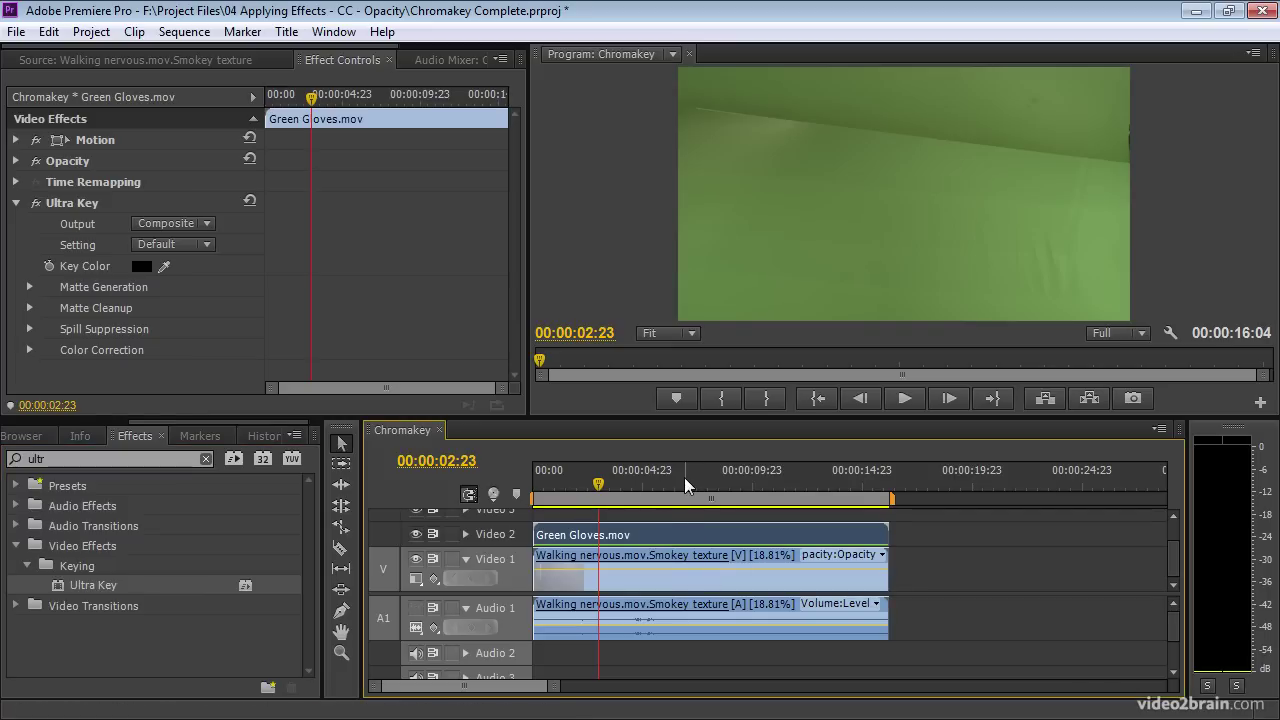
Step: Preview the smoke under hidden Video 2, park at 00:00:10:14, then select Ultra Key's settings
left_click_drag(685, 485, 821, 488)
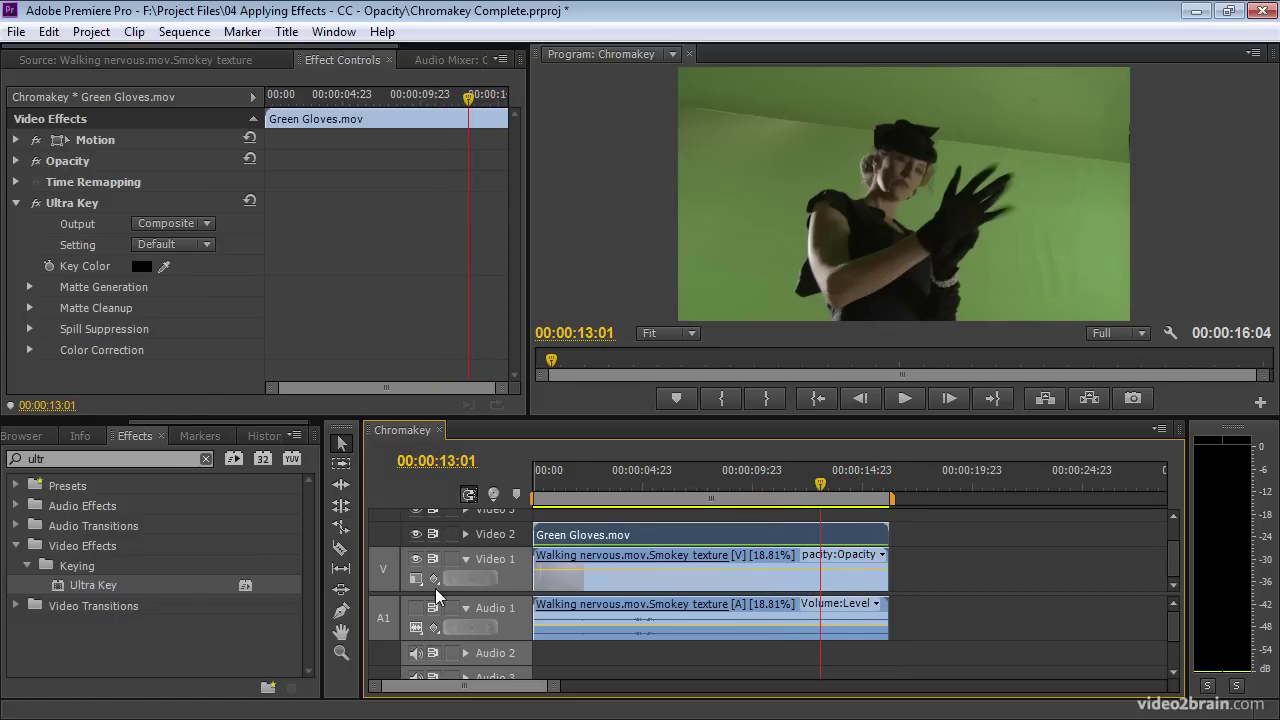
left_click(416, 534)
left_click_drag(594, 487, 780, 484)
left_click(767, 484)
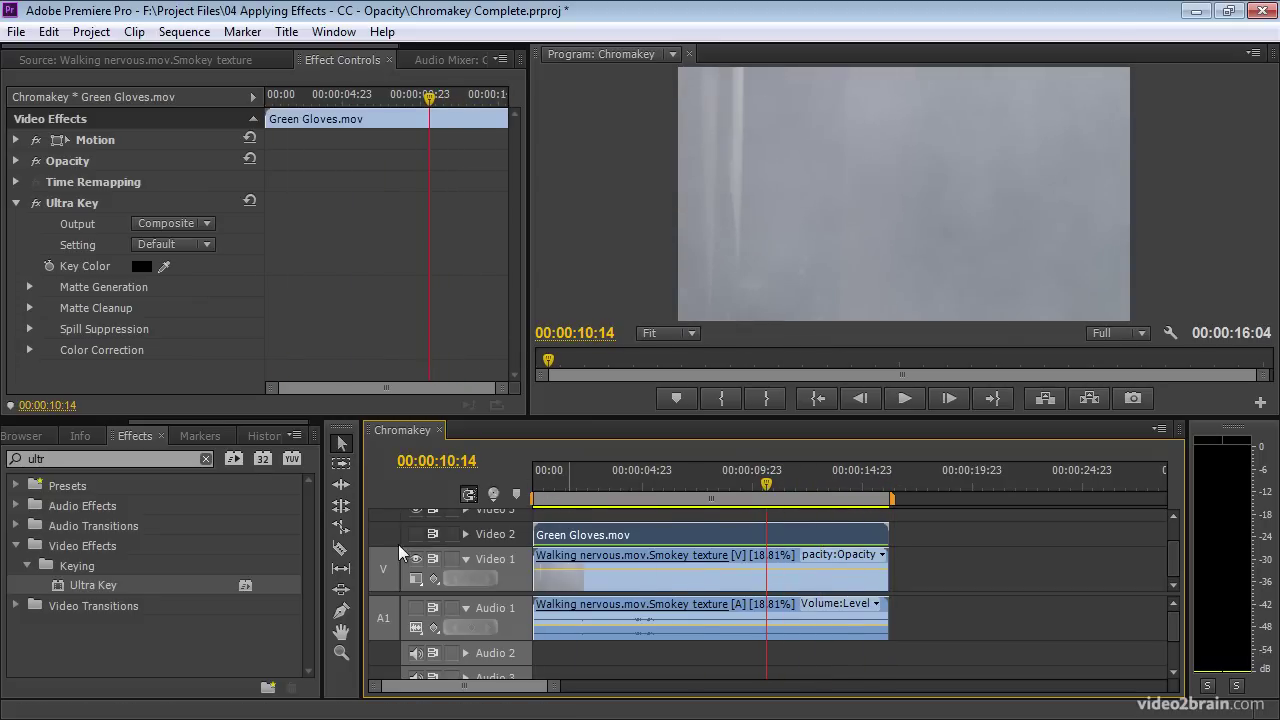
left_click(416, 534)
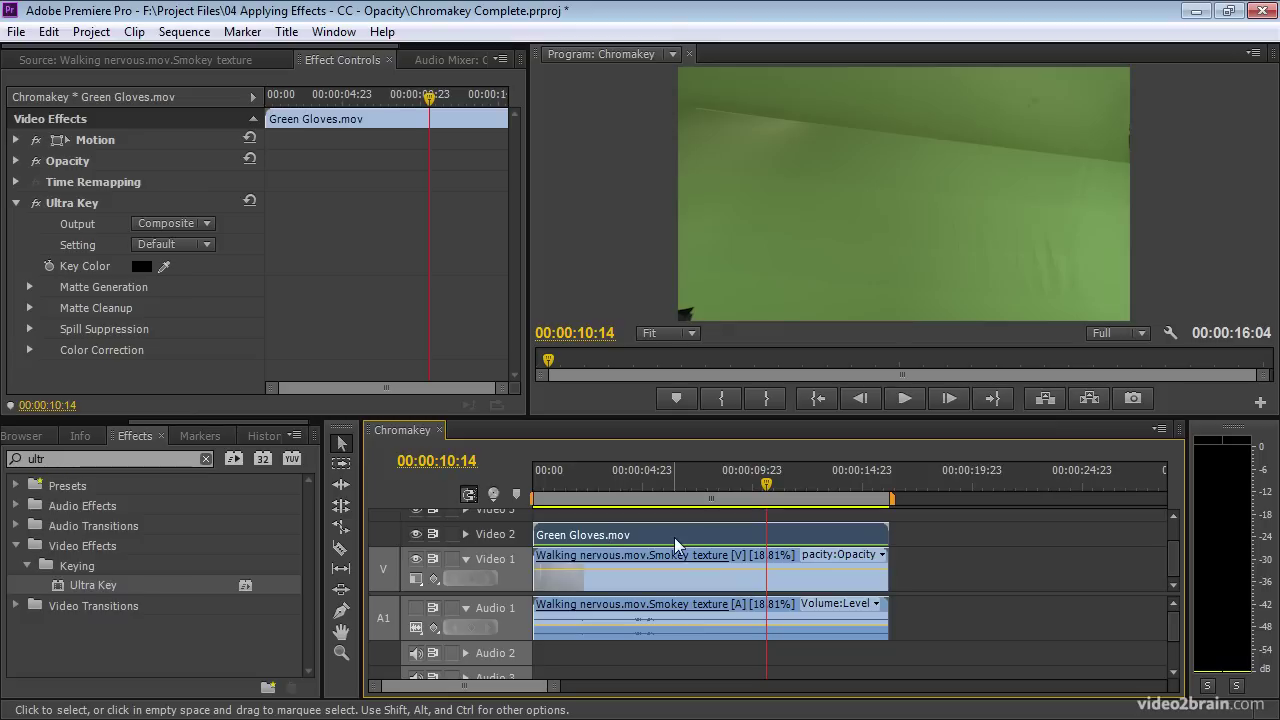
left_click(61, 203)
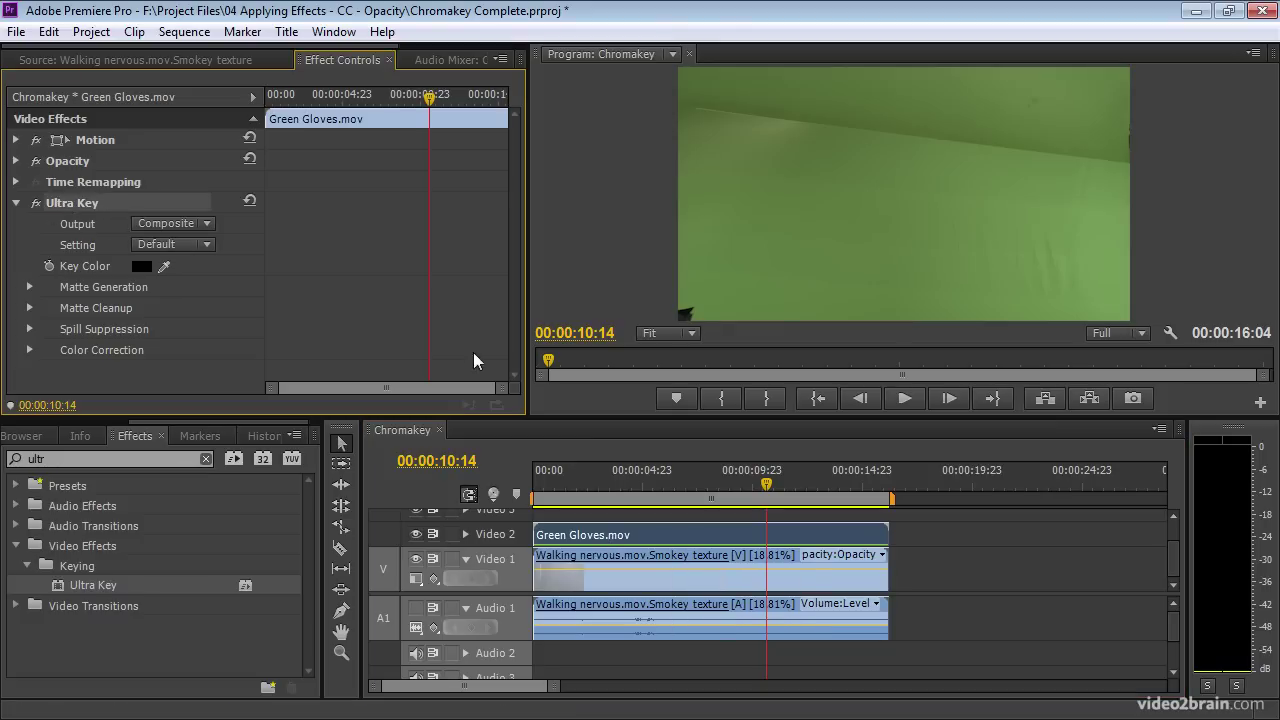
Step: Settle on a frame showing the dancer and sample the green screen as Ultra Key's Key Color
left_click(837, 485)
mouse_move(837, 485)
left_mouse_down()
mouse_move(813, 489)
mouse_move(853, 491)
mouse_move(839, 490)
left_mouse_up()
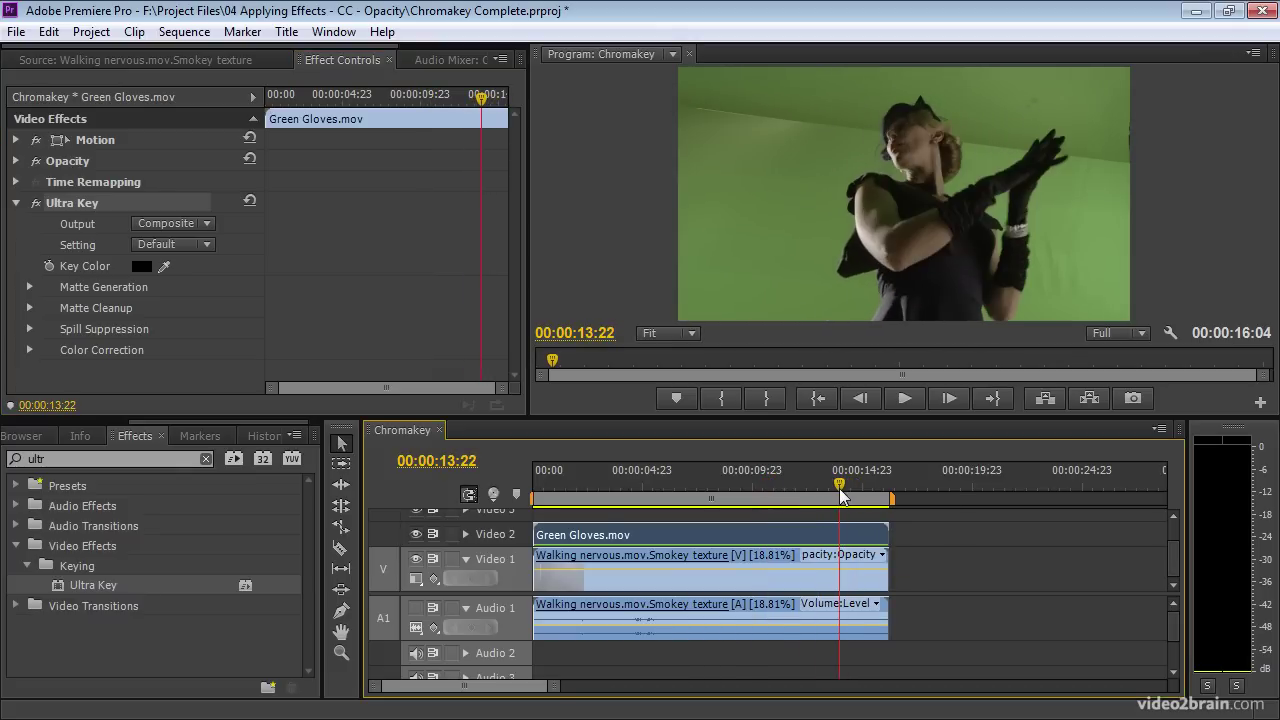
left_click_drag(171, 264, 858, 158)
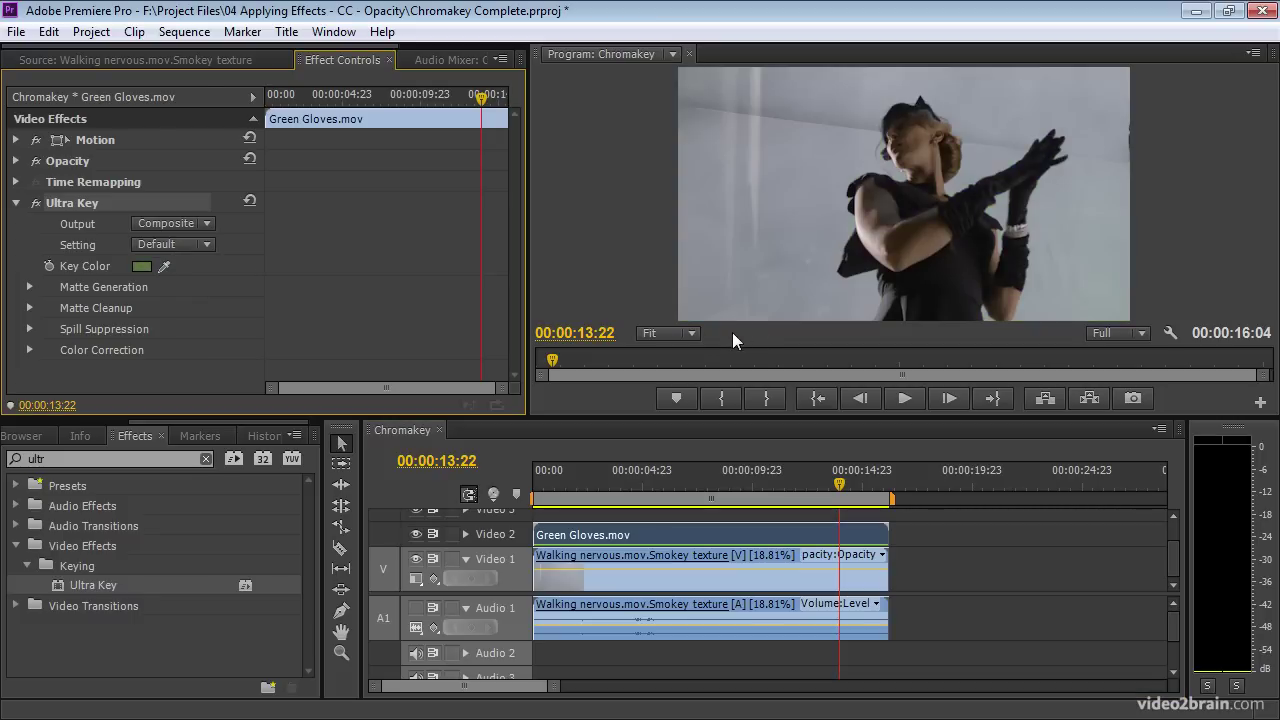
Step: Set Ultra Key Output to Alpha Channel and enlarge the monitor and Effect Controls area
left_click(201, 226)
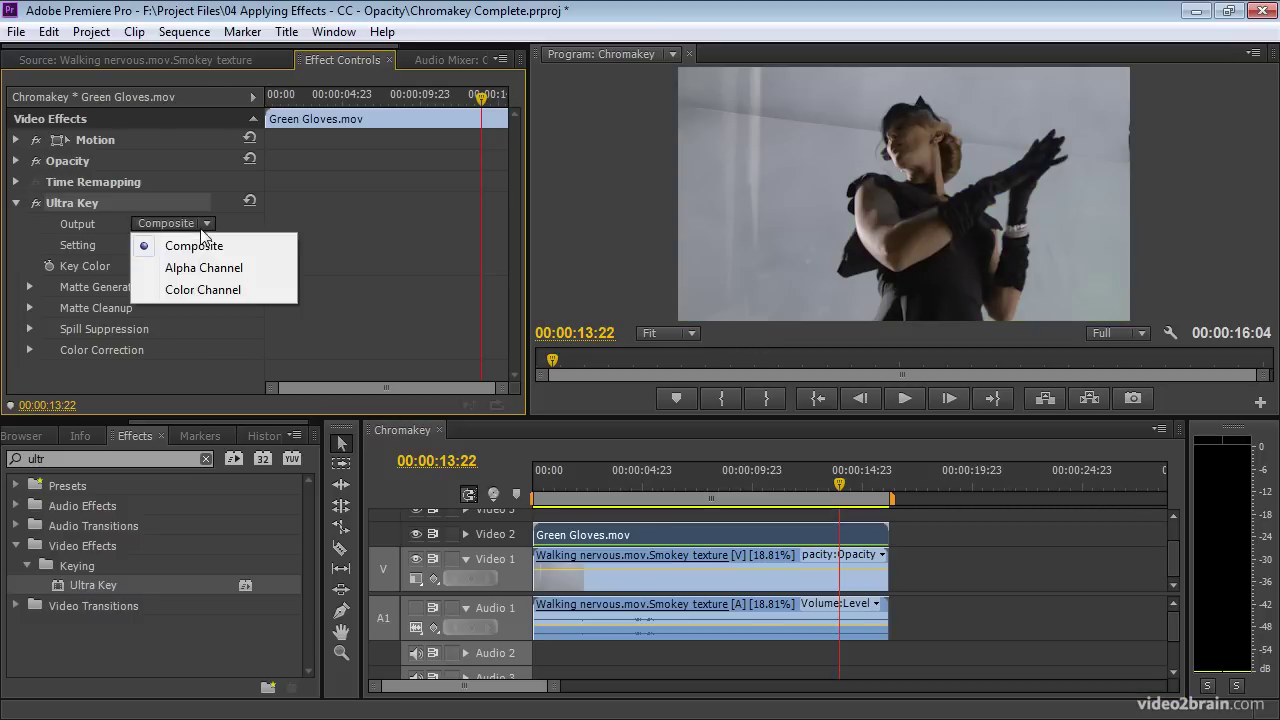
left_click(261, 267)
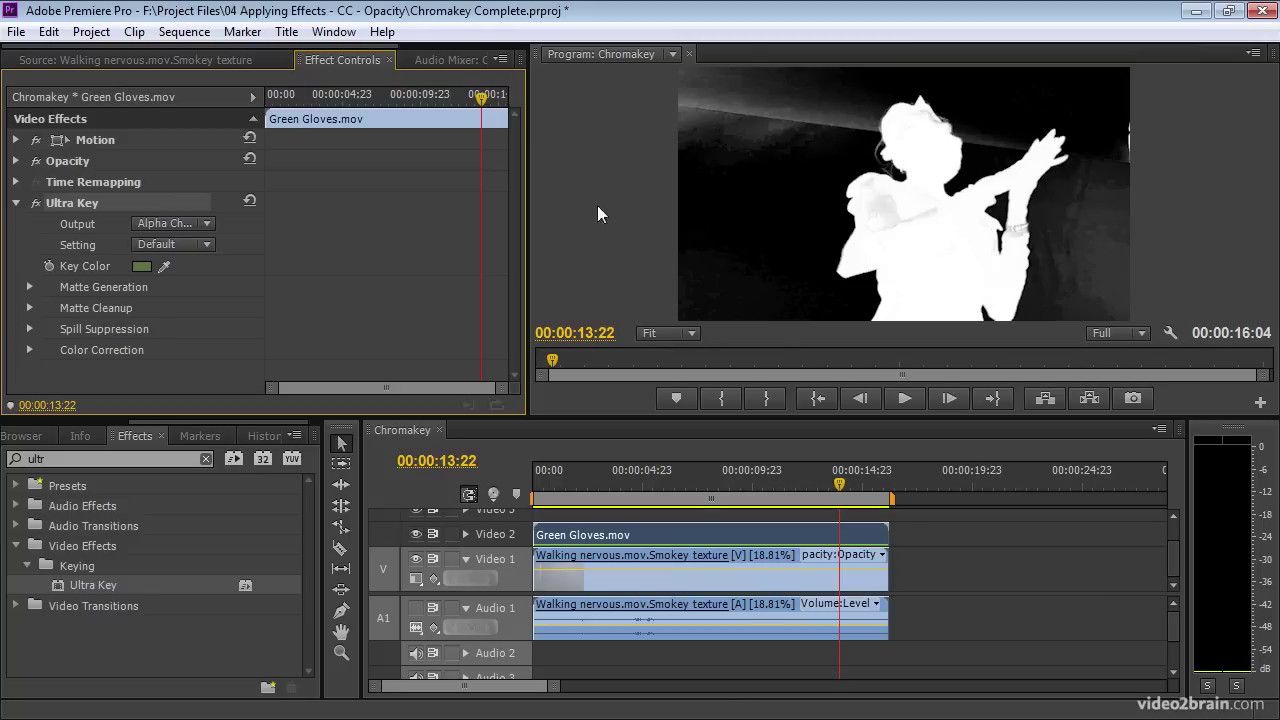
left_click_drag(506, 414, 506, 465)
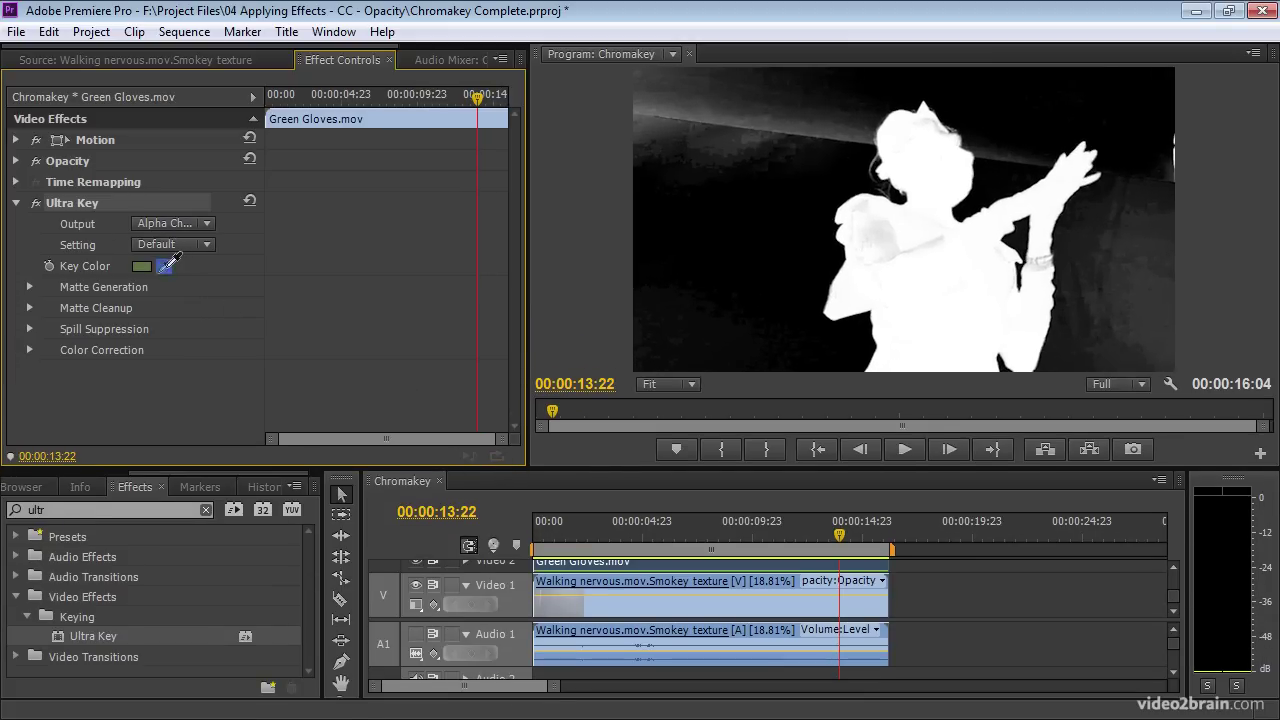
Step: Resample the Key Color from several green-screen spots to darken the matte background
left_click_drag(164, 266, 777, 121)
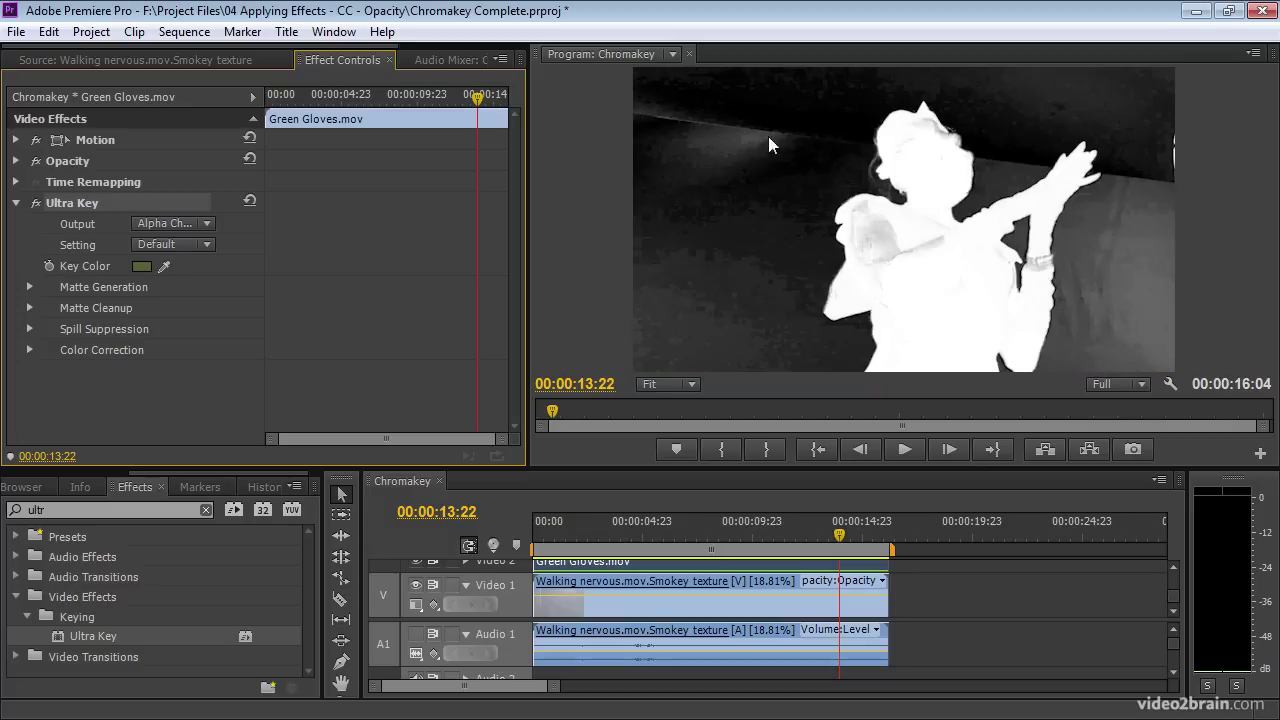
left_click_drag(168, 262, 805, 172)
left_click_drag(164, 266, 1100, 262)
left_click_drag(166, 264, 793, 281)
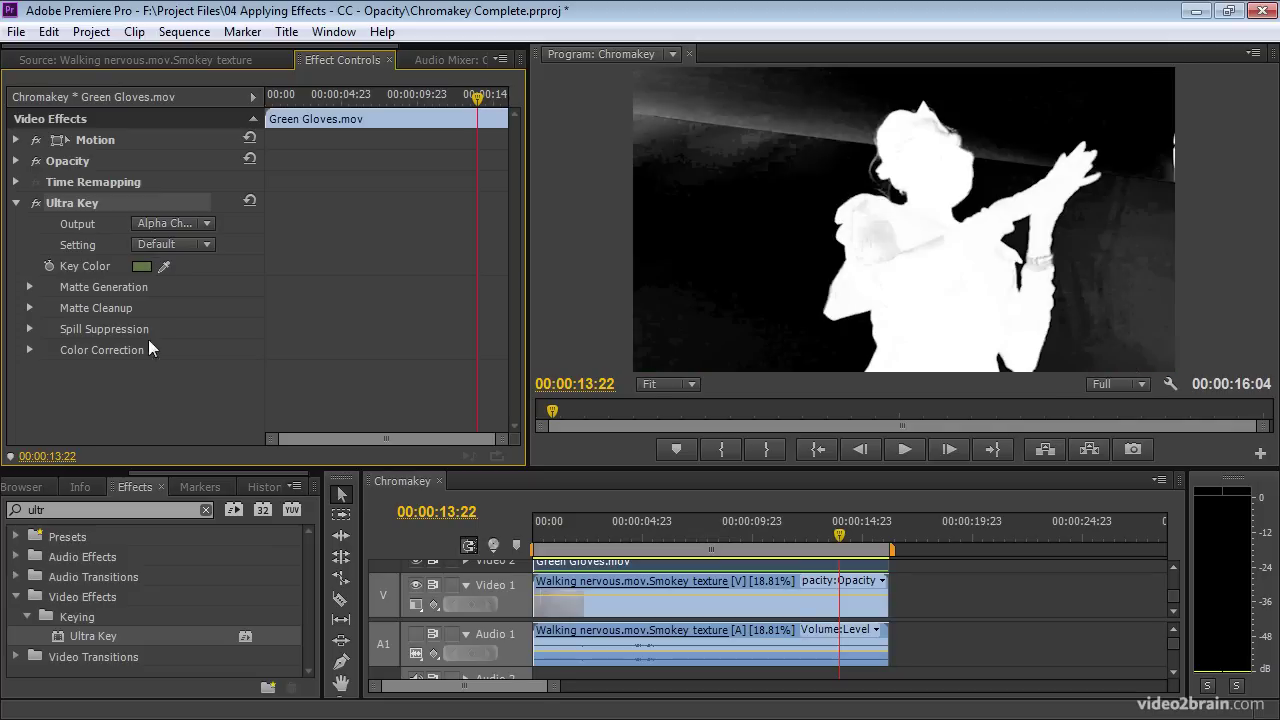
Step: Expand Color Correction, Spill Suppression, Matte Cleanup and Matte Generation, and enlarge the settings area
left_click(28, 351)
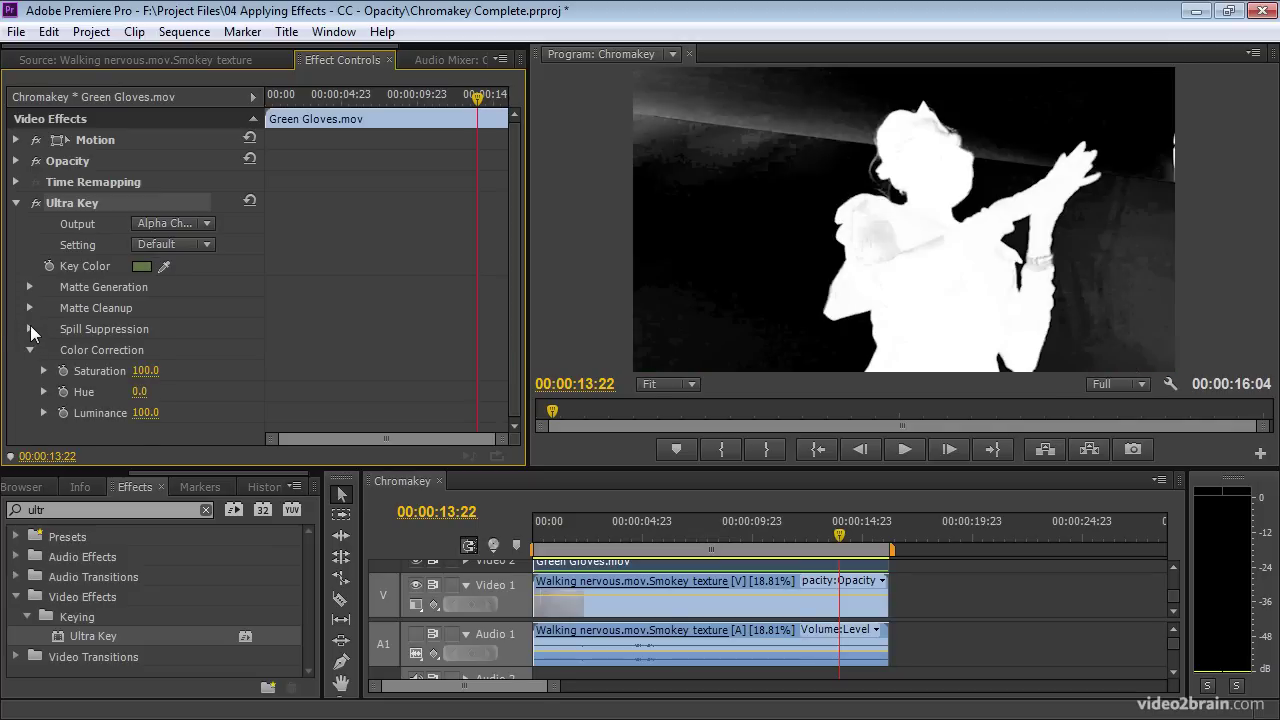
left_click(30, 328)
left_click(29, 307)
left_click(29, 286)
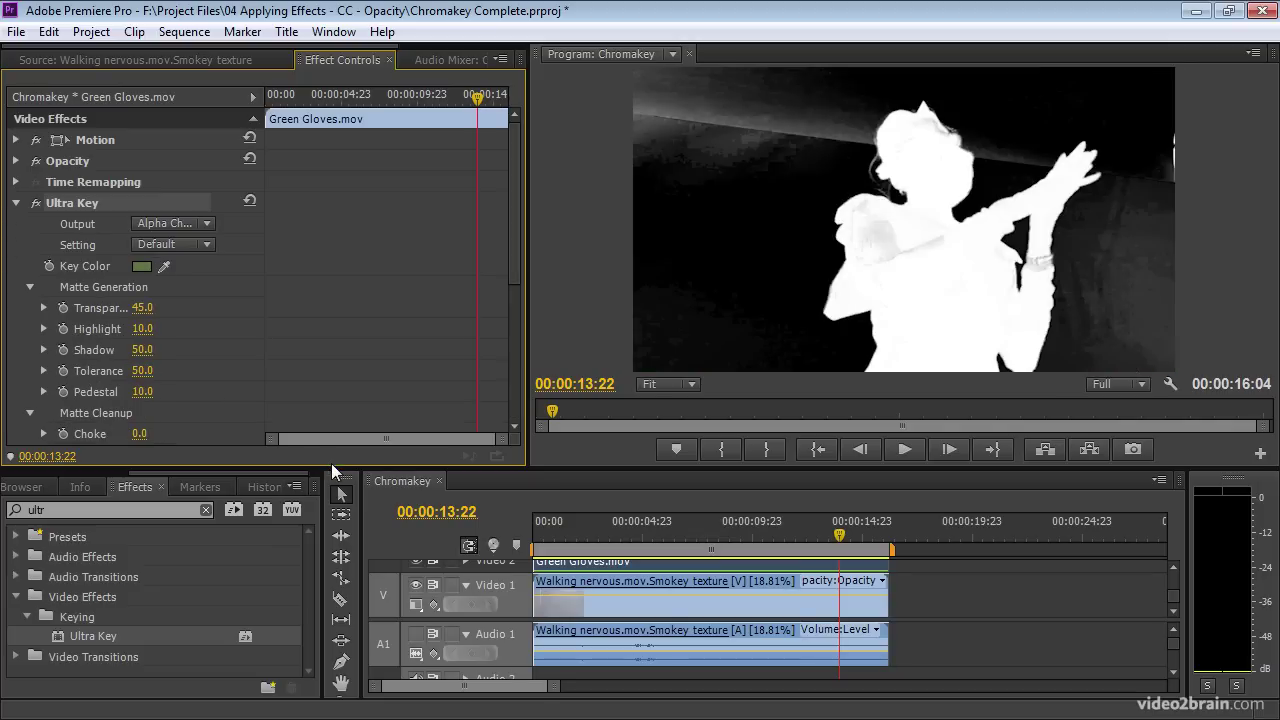
left_click_drag(333, 466, 322, 618)
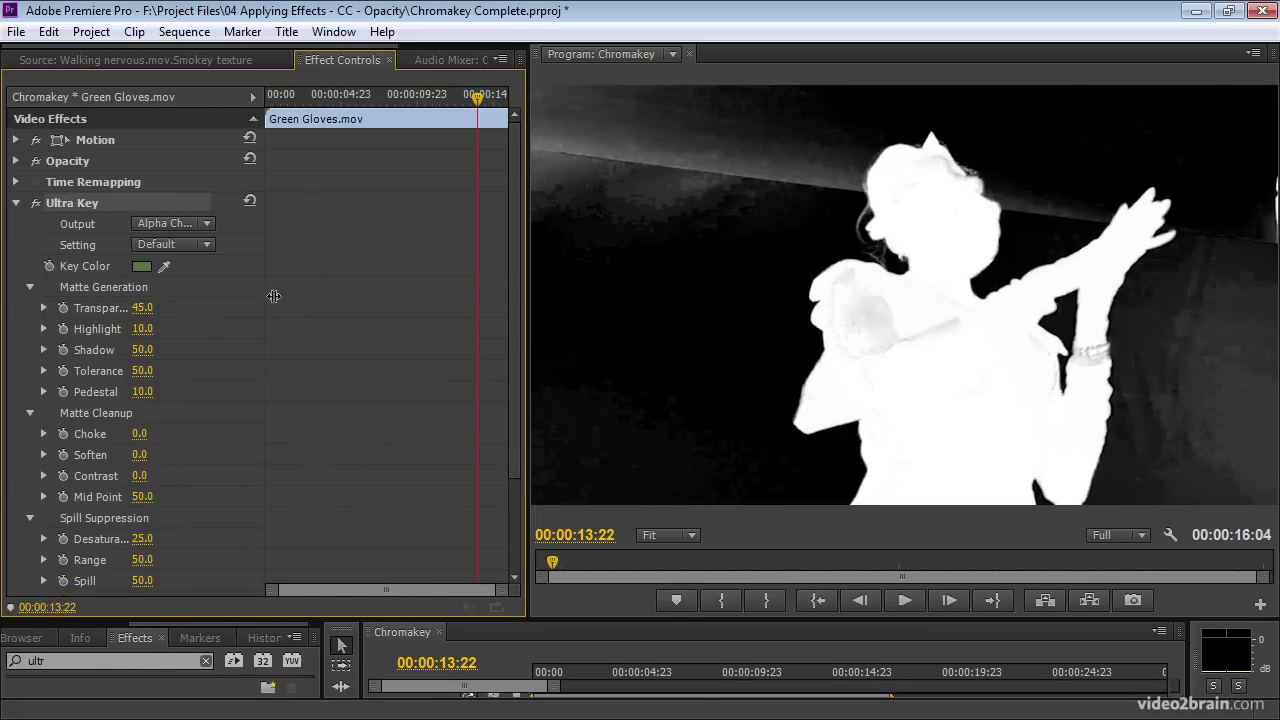
Step: Tune the matte: Highlight 0.0, higher Contrast and Mid Point, Choke 0.0, Pedestal raised to 71
left_click_drag(265, 296, 370, 298)
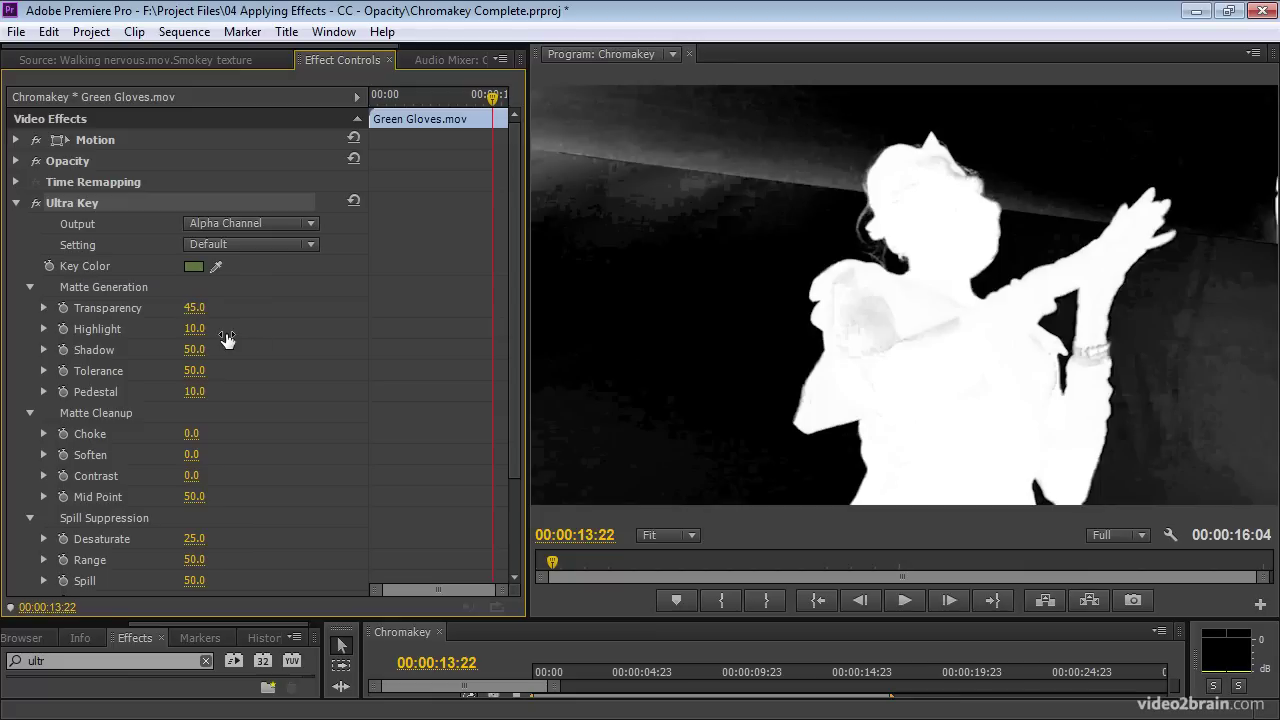
left_click_drag(195, 332, 206, 449)
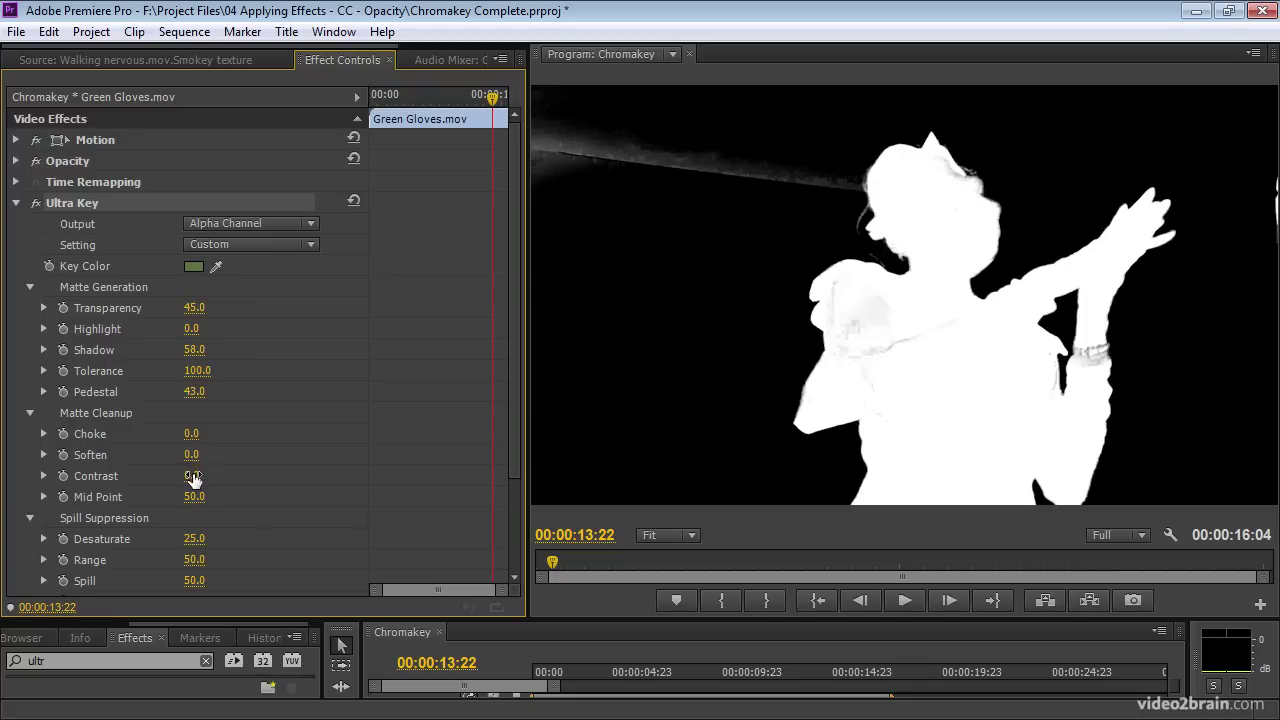
left_click_drag(190, 476, 265, 476)
left_click_drag(195, 500, 215, 500)
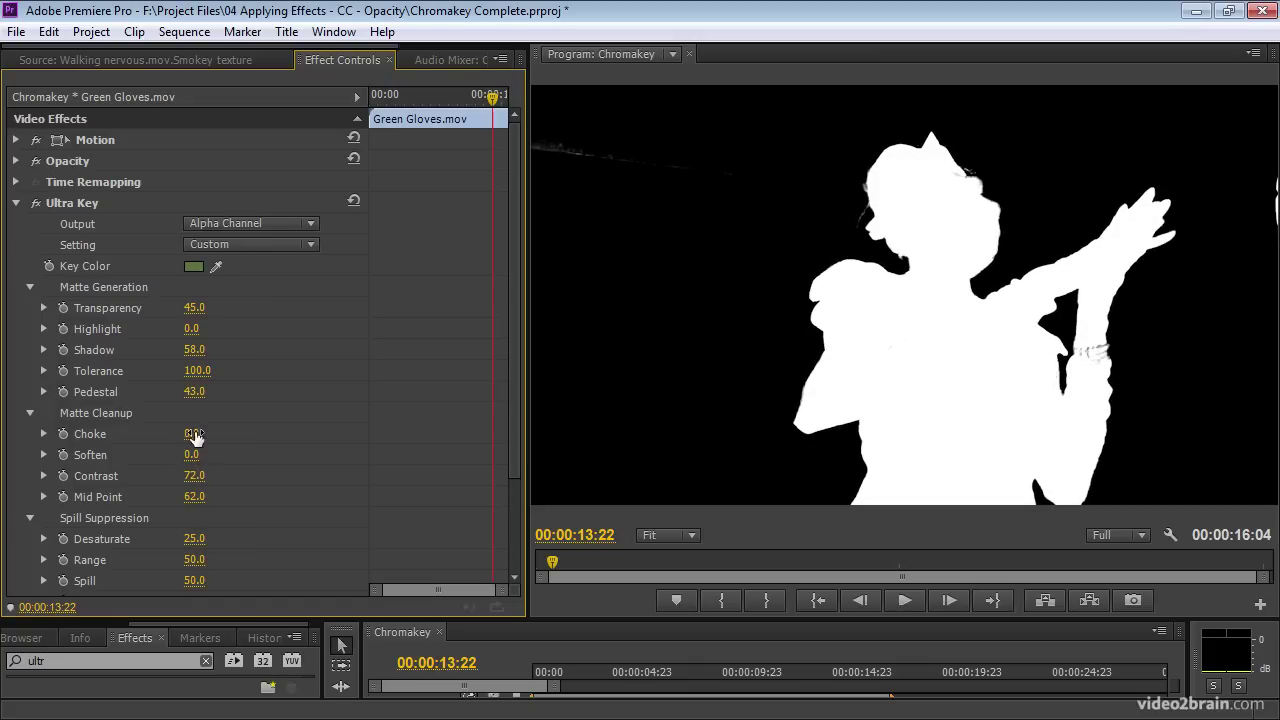
mouse_move(195, 437)
left_mouse_down()
mouse_move(210, 437)
mouse_move(195, 437)
left_mouse_up()
mouse_move(194, 391)
left_mouse_down()
mouse_move(228, 391)
mouse_move(193, 370)
mouse_move(208, 368)
mouse_move(214, 329)
mouse_move(176, 307)
left_mouse_up()
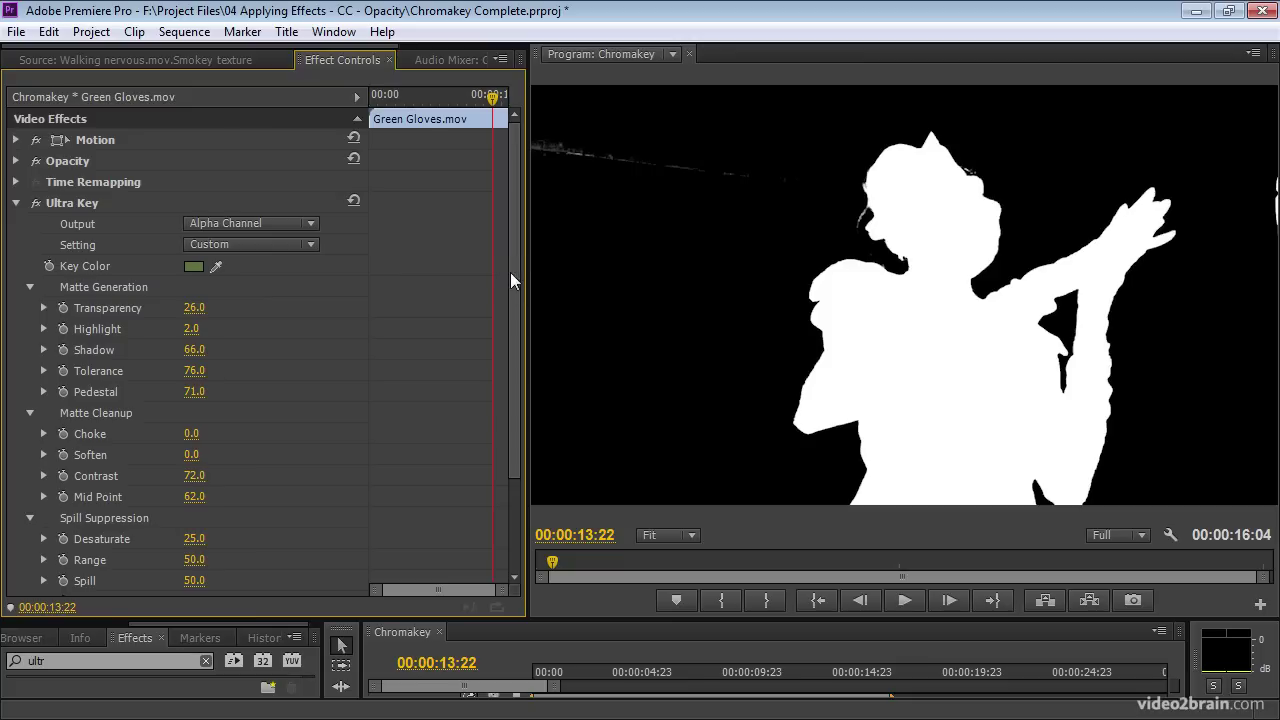
Step: Adjust the Effect Controls view and raise Matte Cleanup Contrast to 100.0
left_click_drag(514, 277, 531, 449)
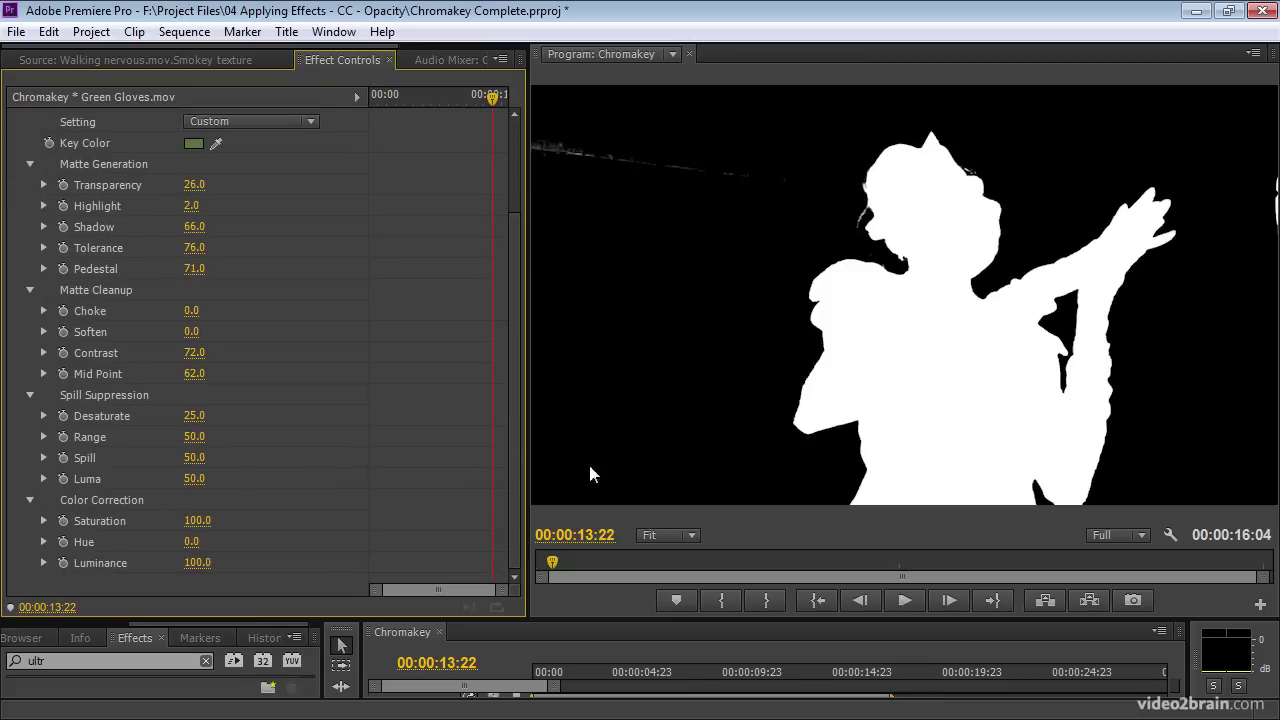
left_click_drag(513, 431, 509, 400)
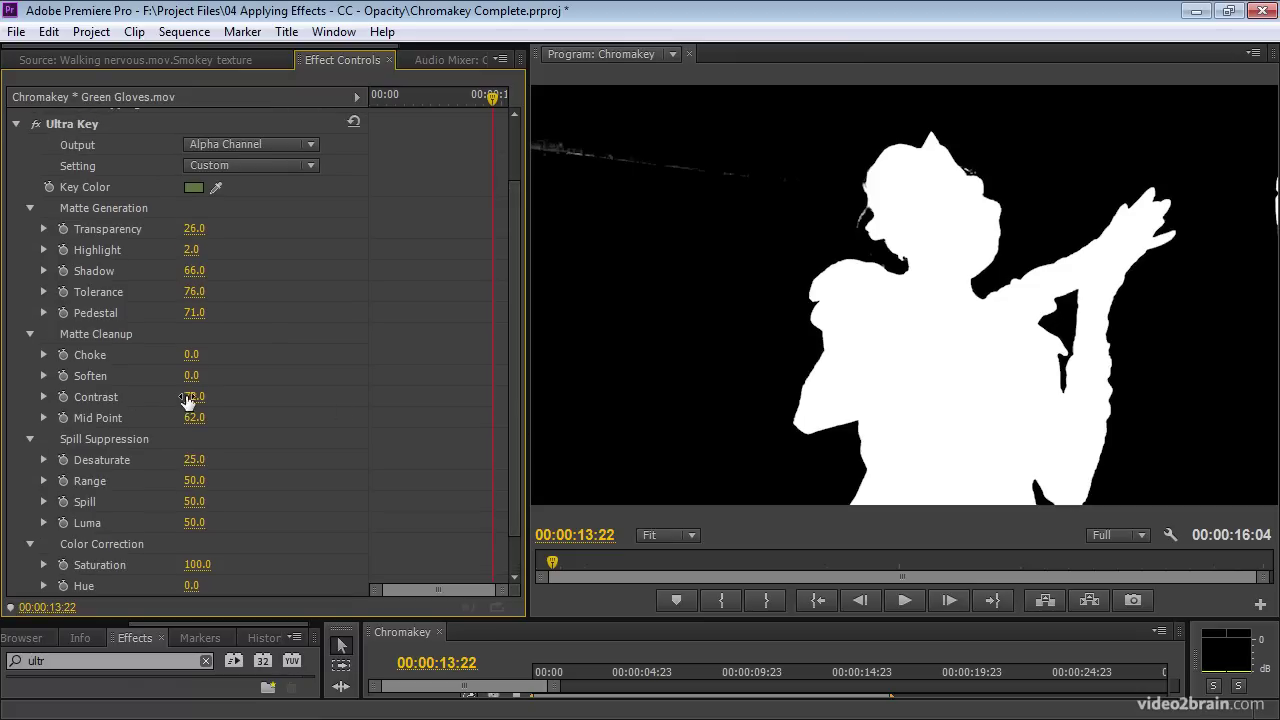
left_click_drag(188, 400, 222, 418)
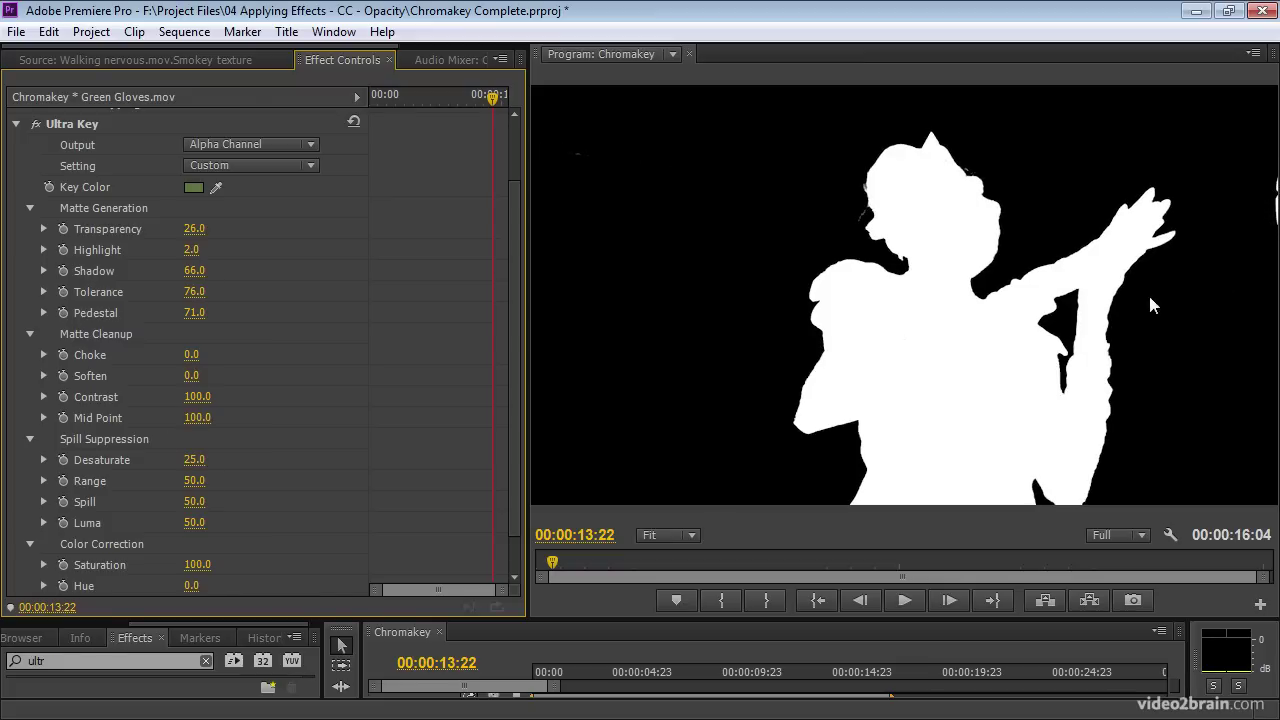
Step: Switch Ultra Key Output back to Composite and scrub the clip to review the key
left_click(311, 144)
left_click(284, 162)
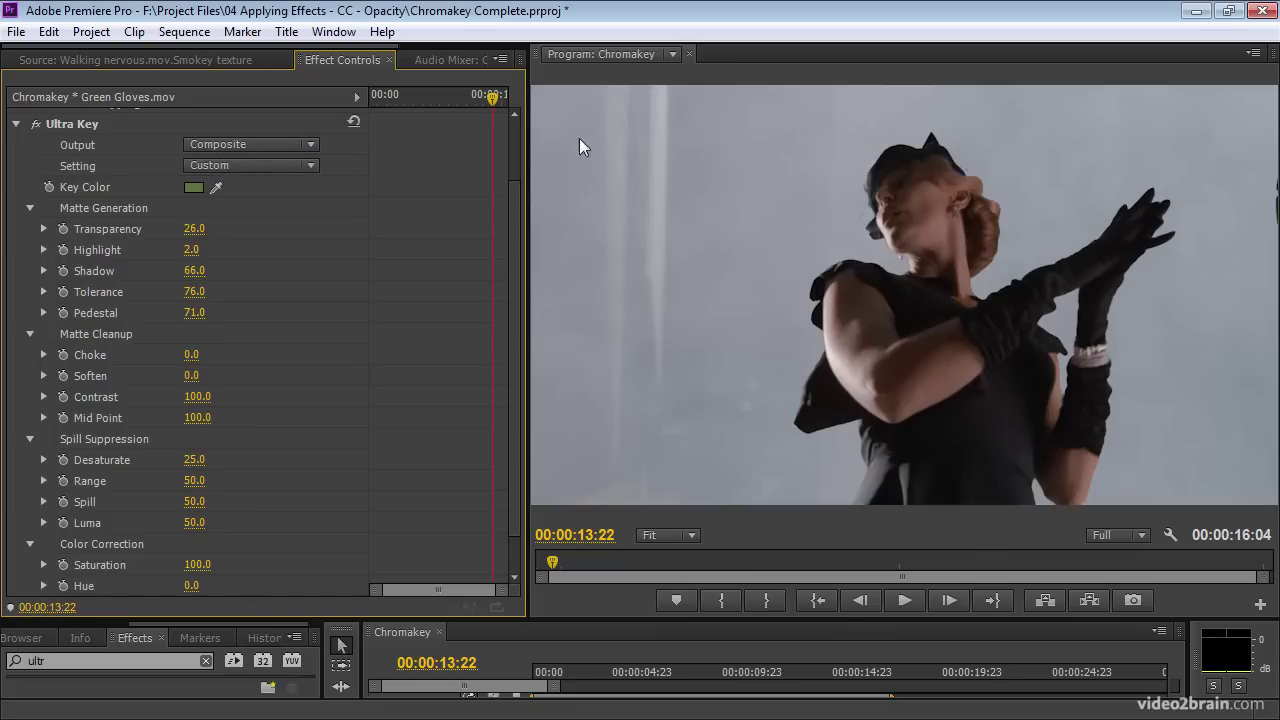
left_click_drag(585, 621, 590, 488)
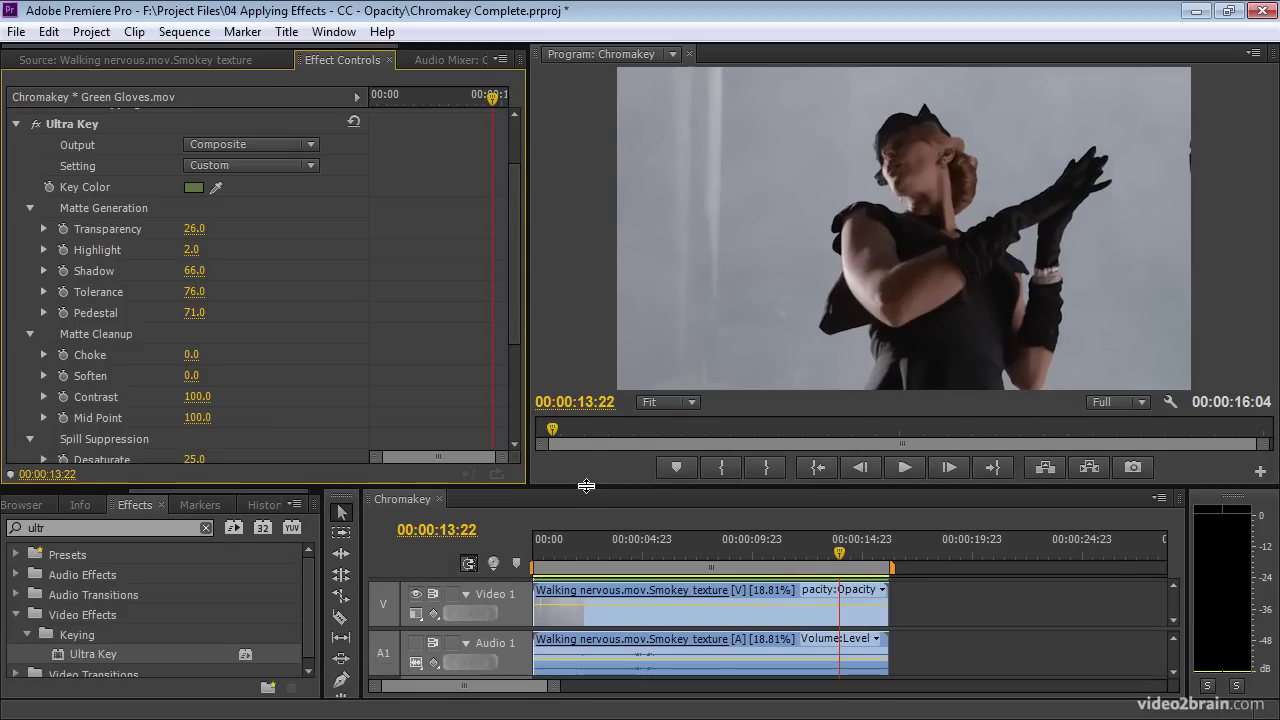
left_click_drag(661, 533, 794, 564)
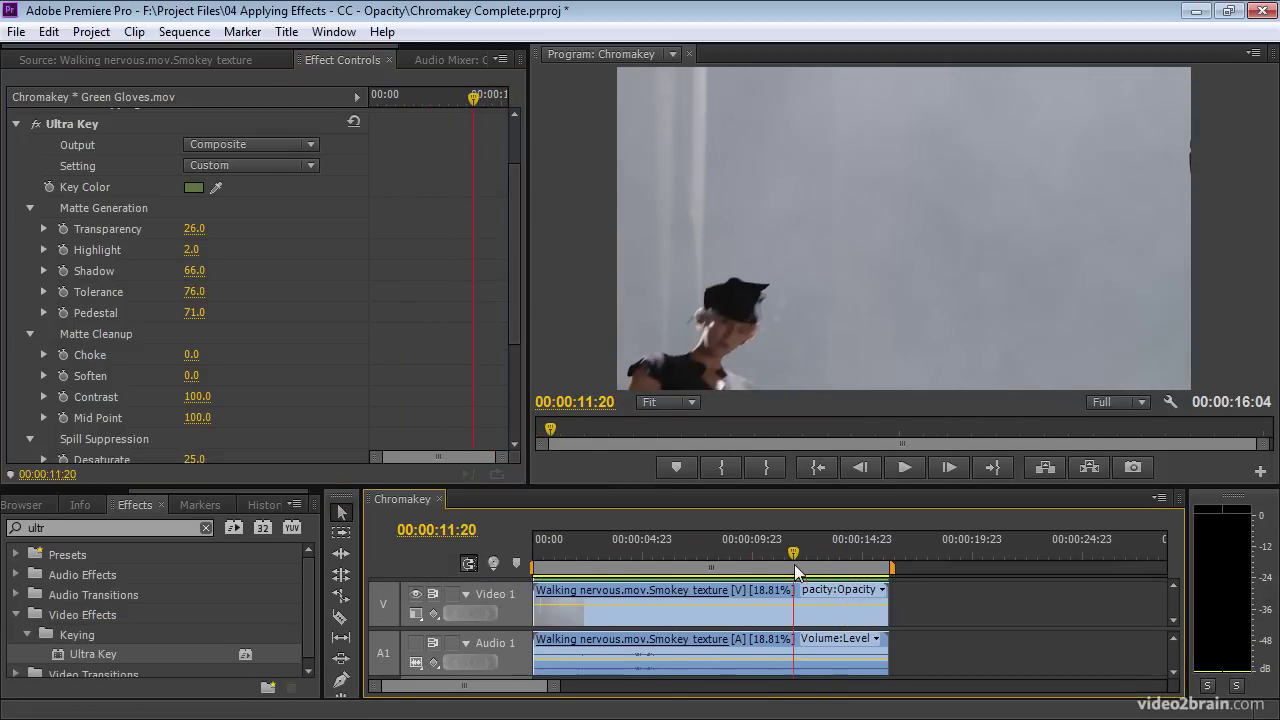
Step: Toggle Ultra Key off and back on to compare, then recheck the keyed clip
left_click(36, 124)
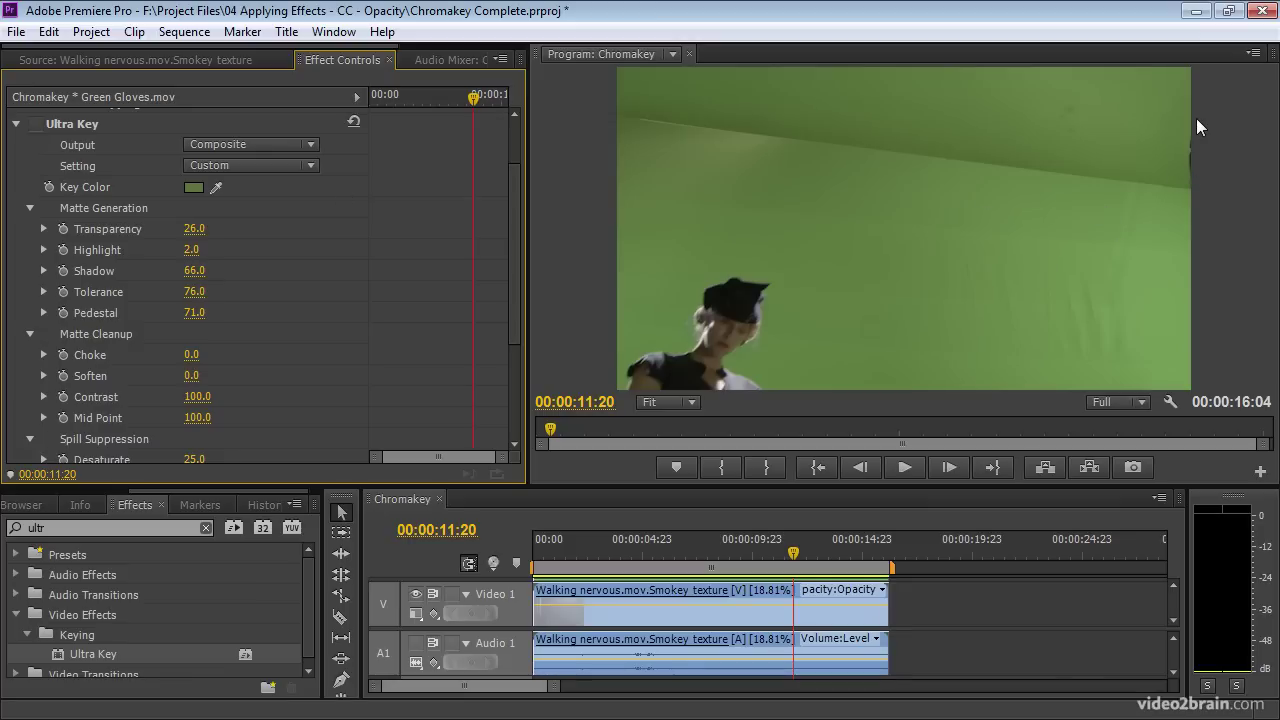
left_click(36, 124)
left_click_drag(678, 546, 822, 567)
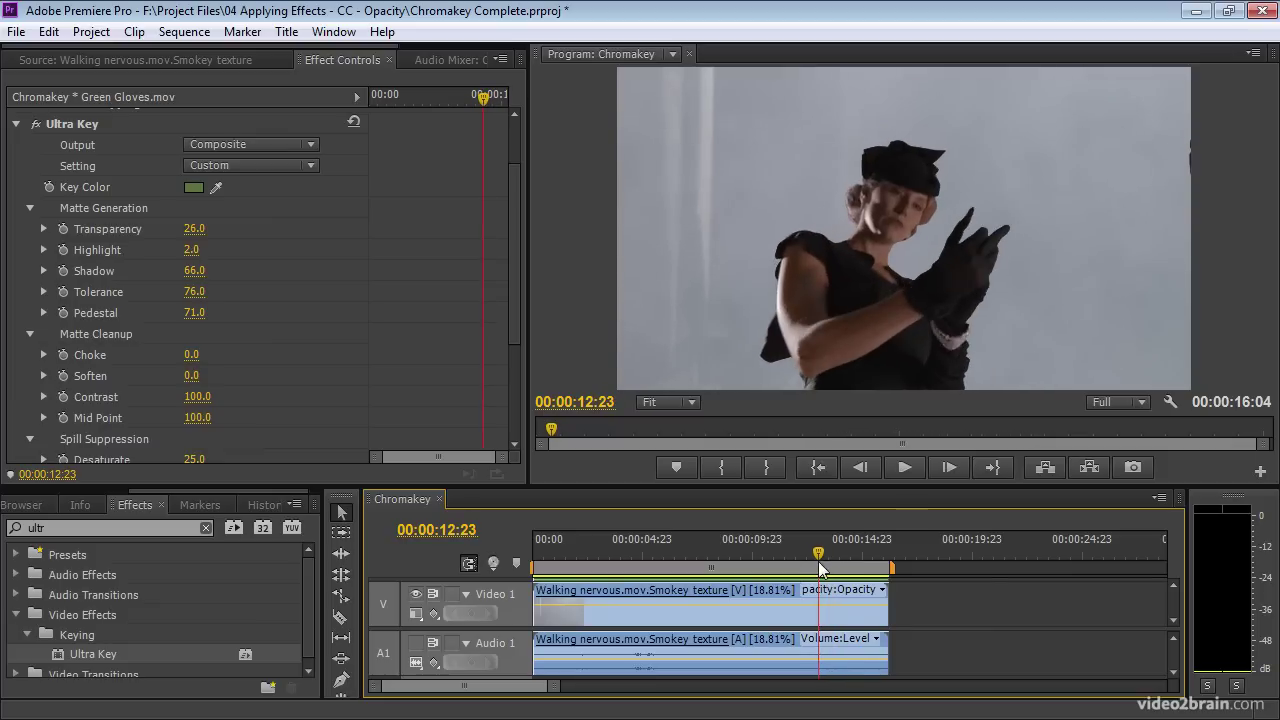
Step: Search effects for 'garb' and apply Four-Point Garbage Matte to Green Gloves.mov on Video 2
left_click(14, 124)
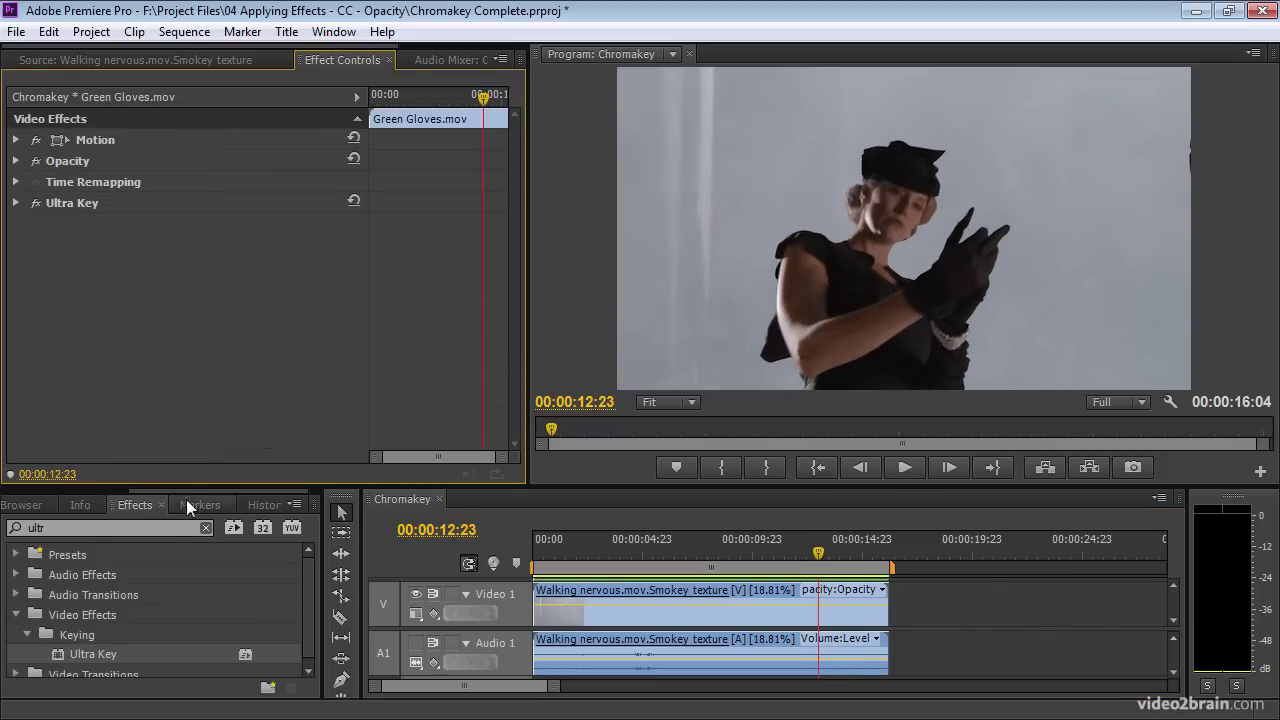
left_click_drag(186, 489, 192, 363)
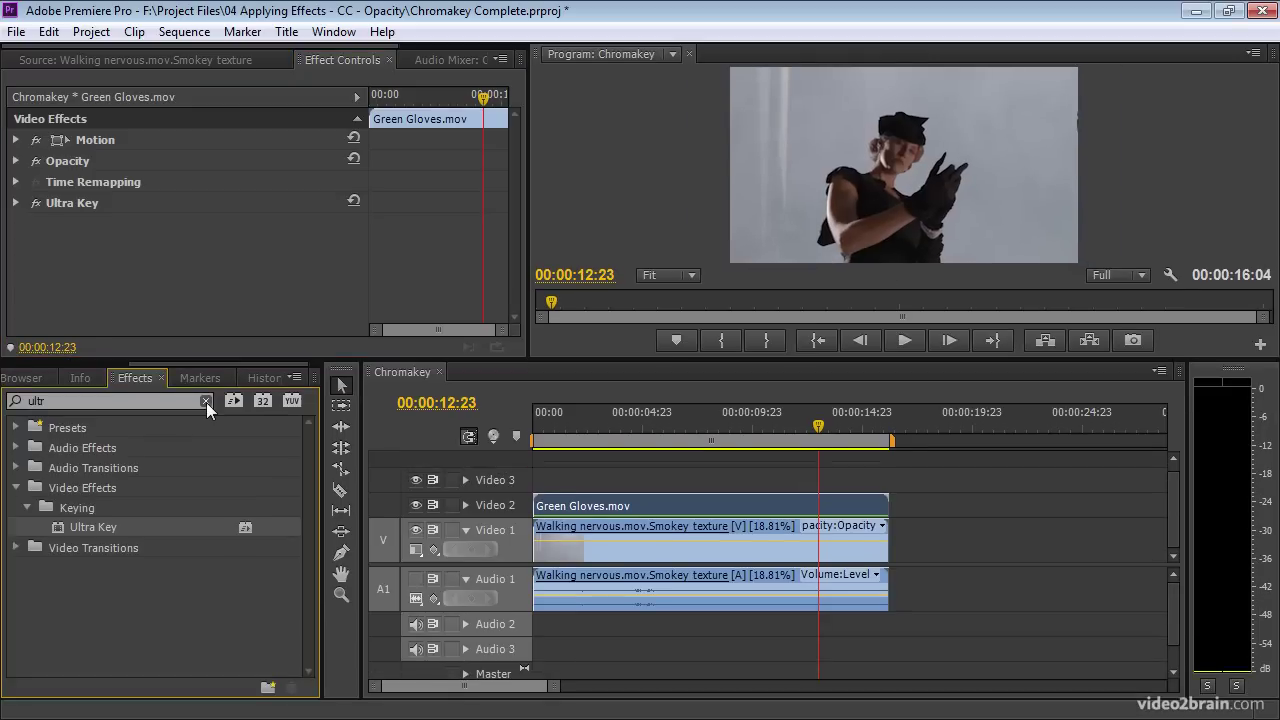
left_click(206, 402)
type("garb")
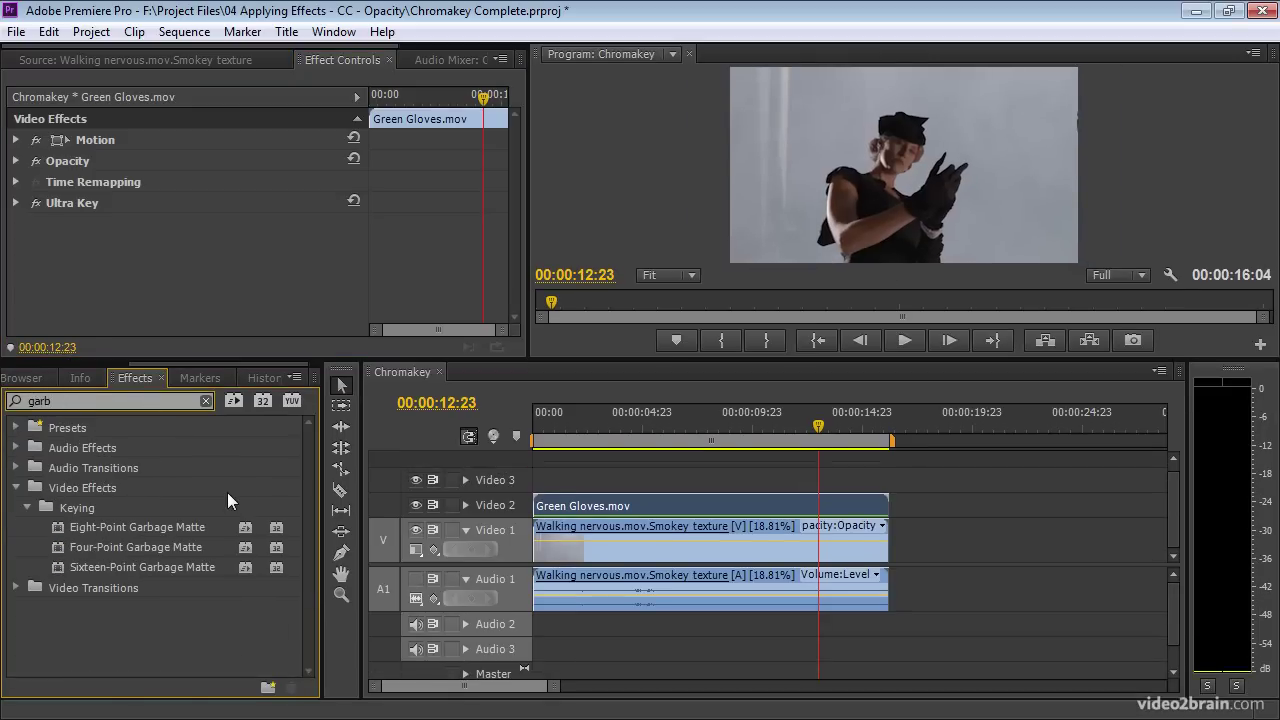
left_click(60, 567)
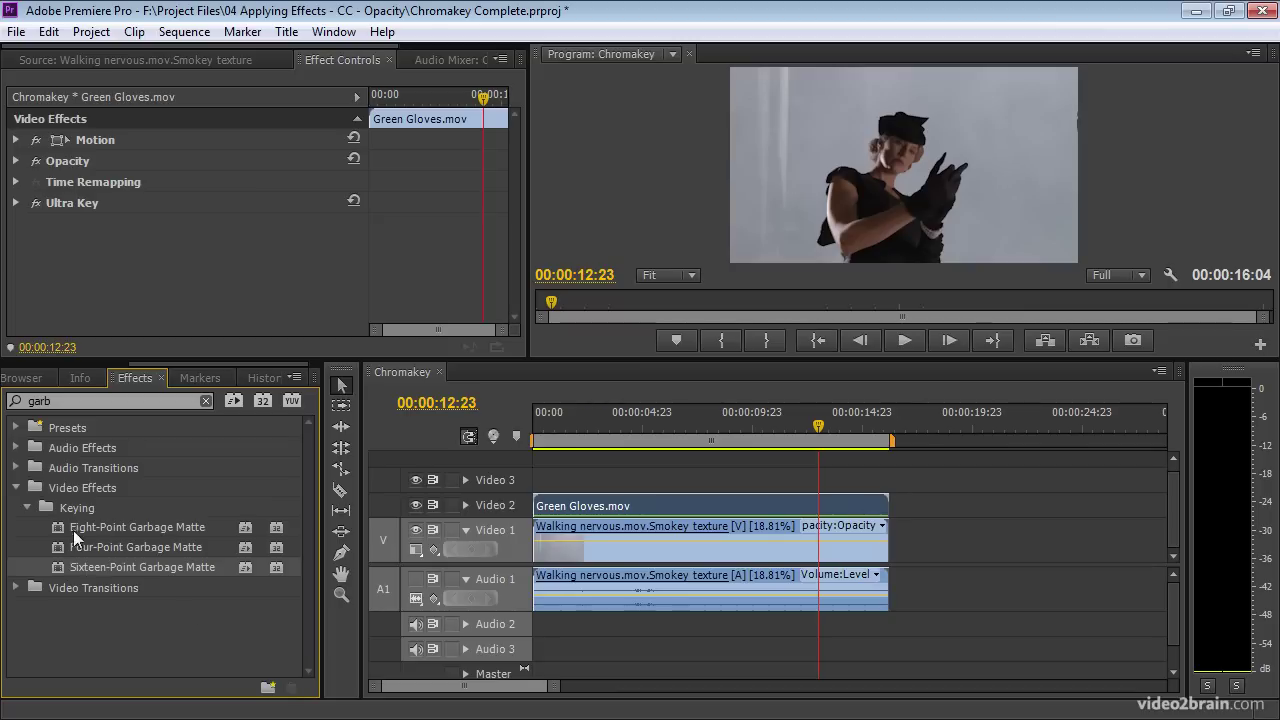
left_click_drag(61, 546, 782, 507)
left_click_drag(790, 361, 790, 526)
Step: At 25% zoom, drag the matte's right corners to Top Right 1796,-80 and Bottom Right 1804,1168
left_click(141, 222)
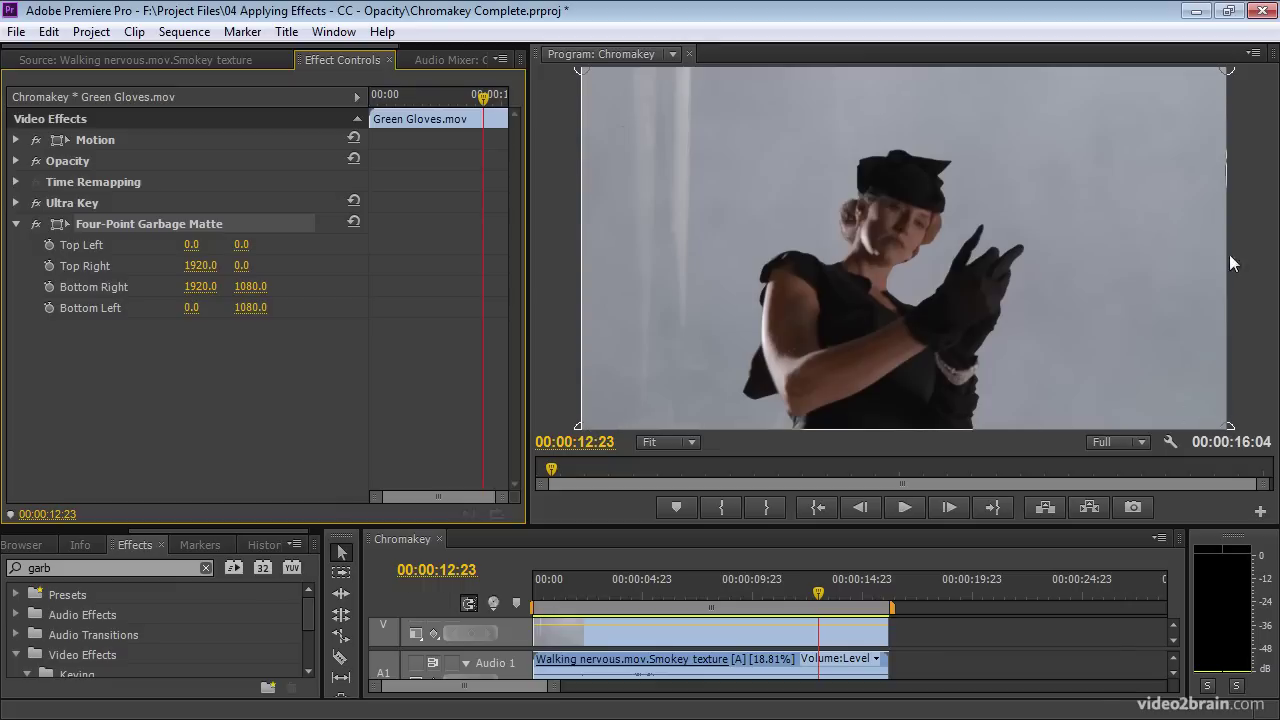
left_click(689, 448)
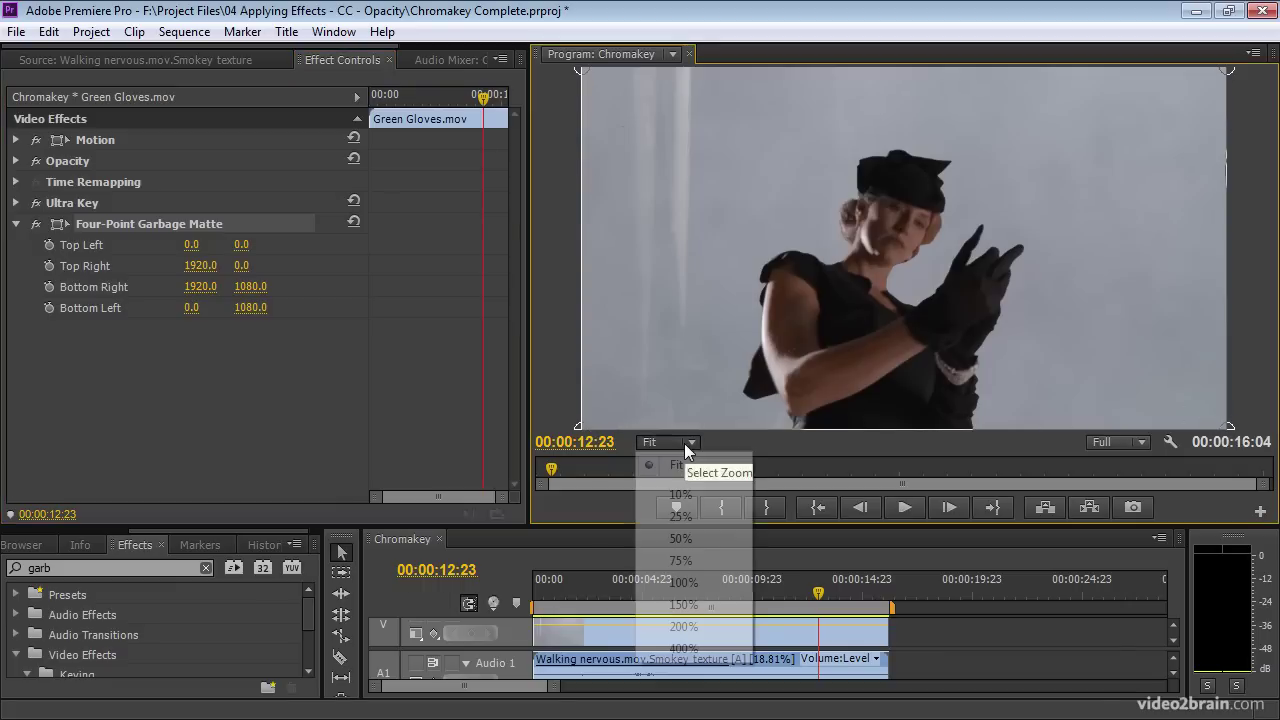
left_click(697, 518)
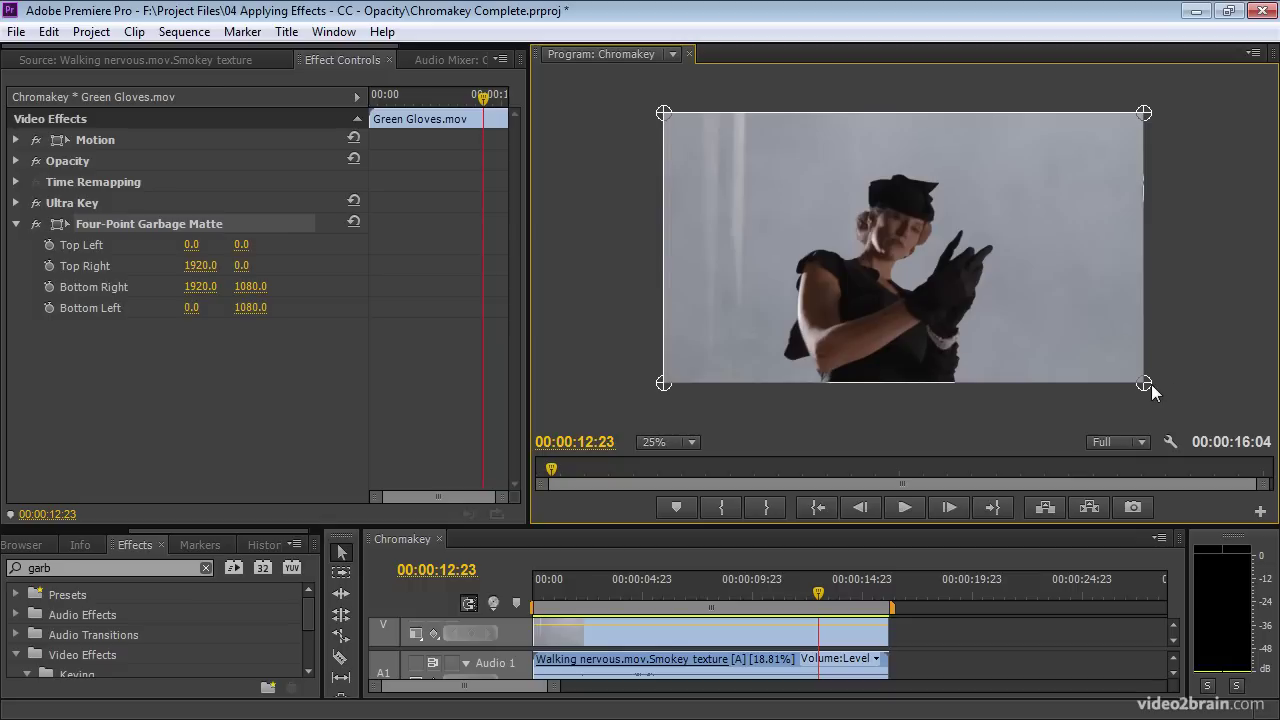
left_click_drag(1144, 383, 1115, 404)
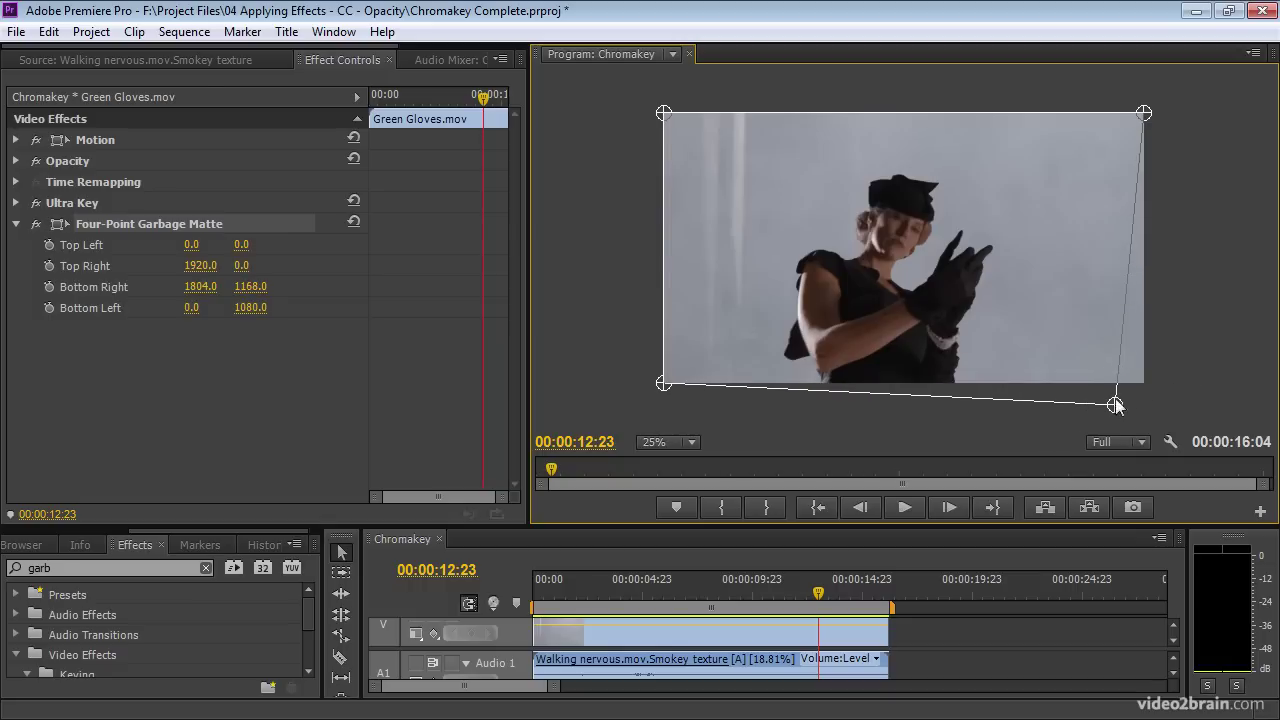
left_click_drag(1146, 118, 1115, 97)
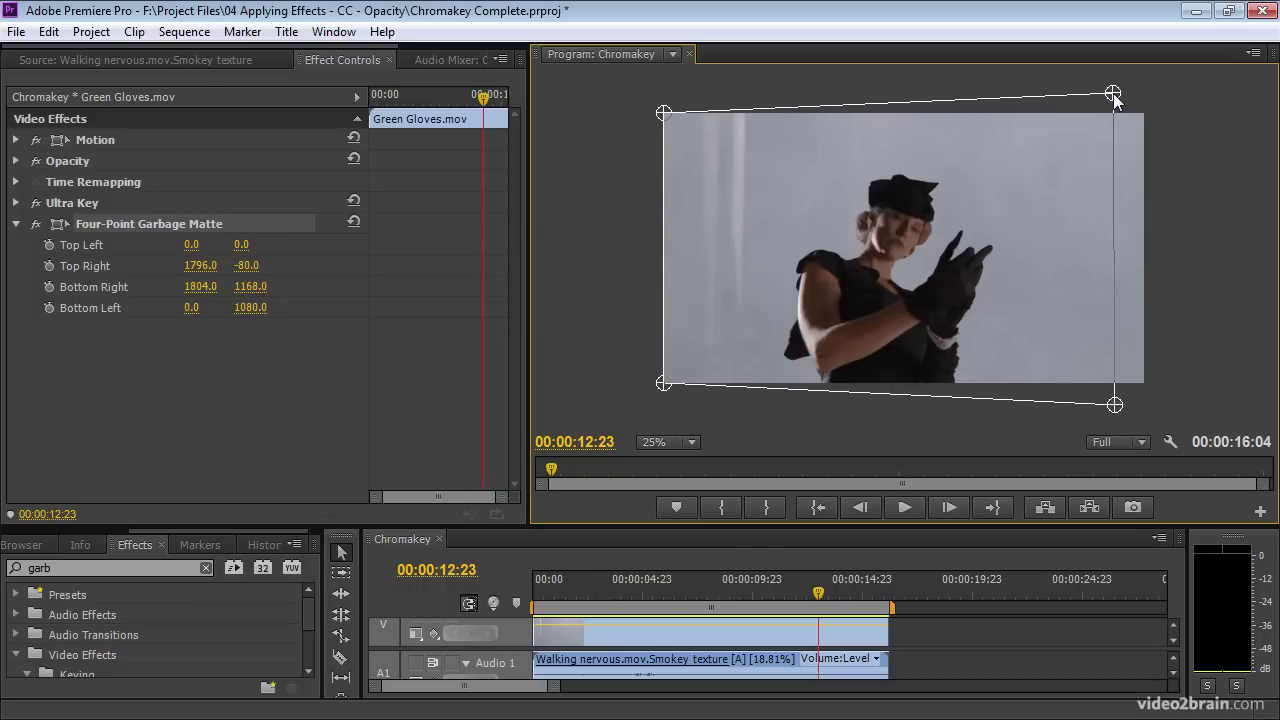
left_click(305, 396)
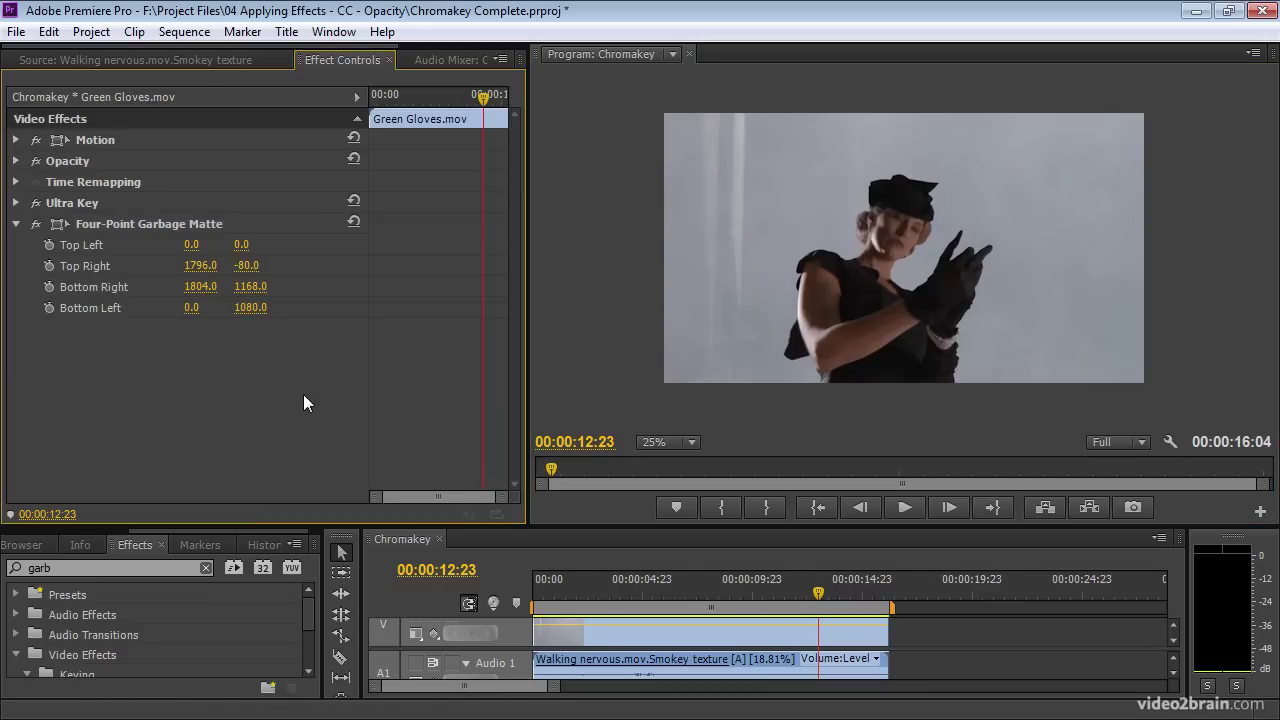
left_click(43, 221)
left_click(37, 223)
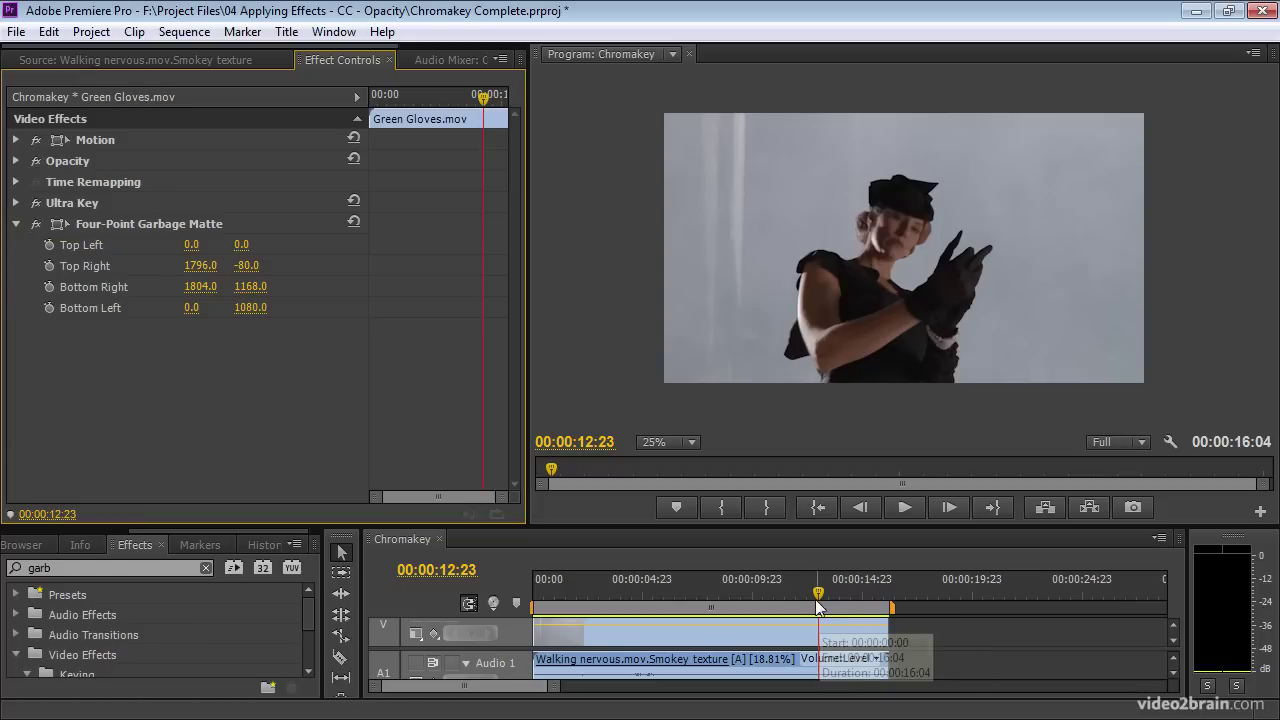
left_click_drag(814, 590, 876, 597)
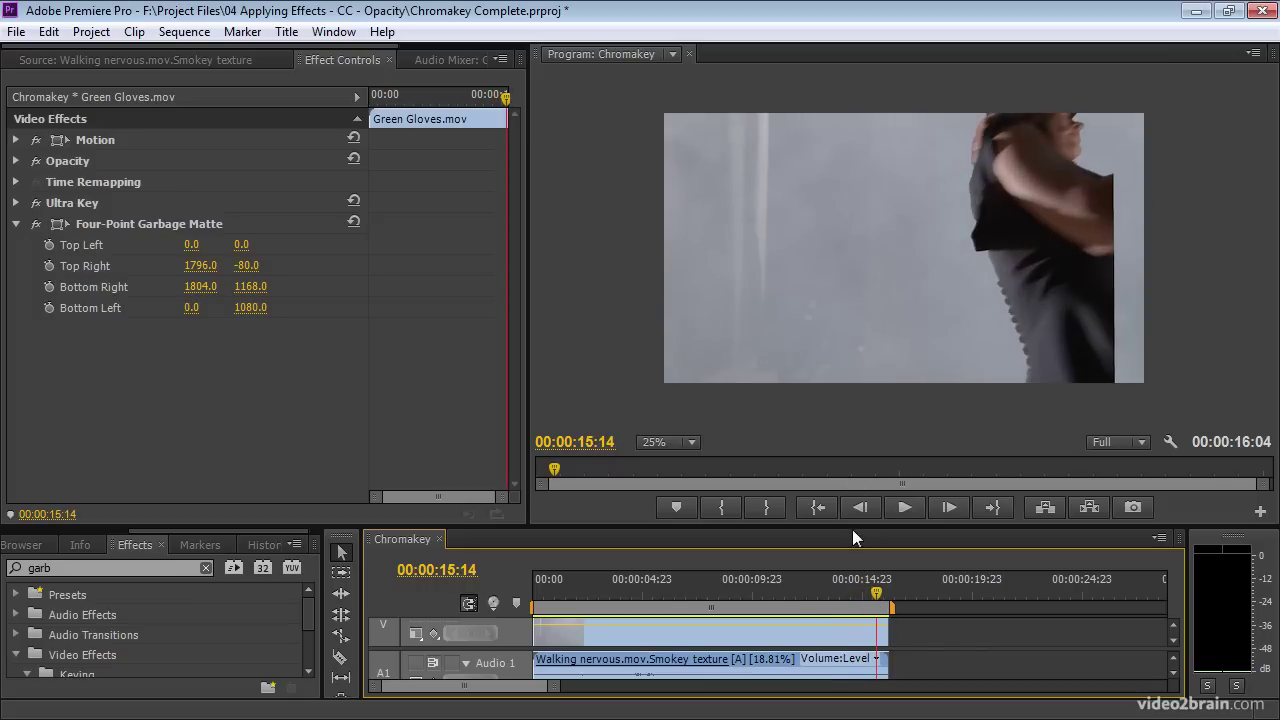
left_click_drag(852, 524, 850, 439)
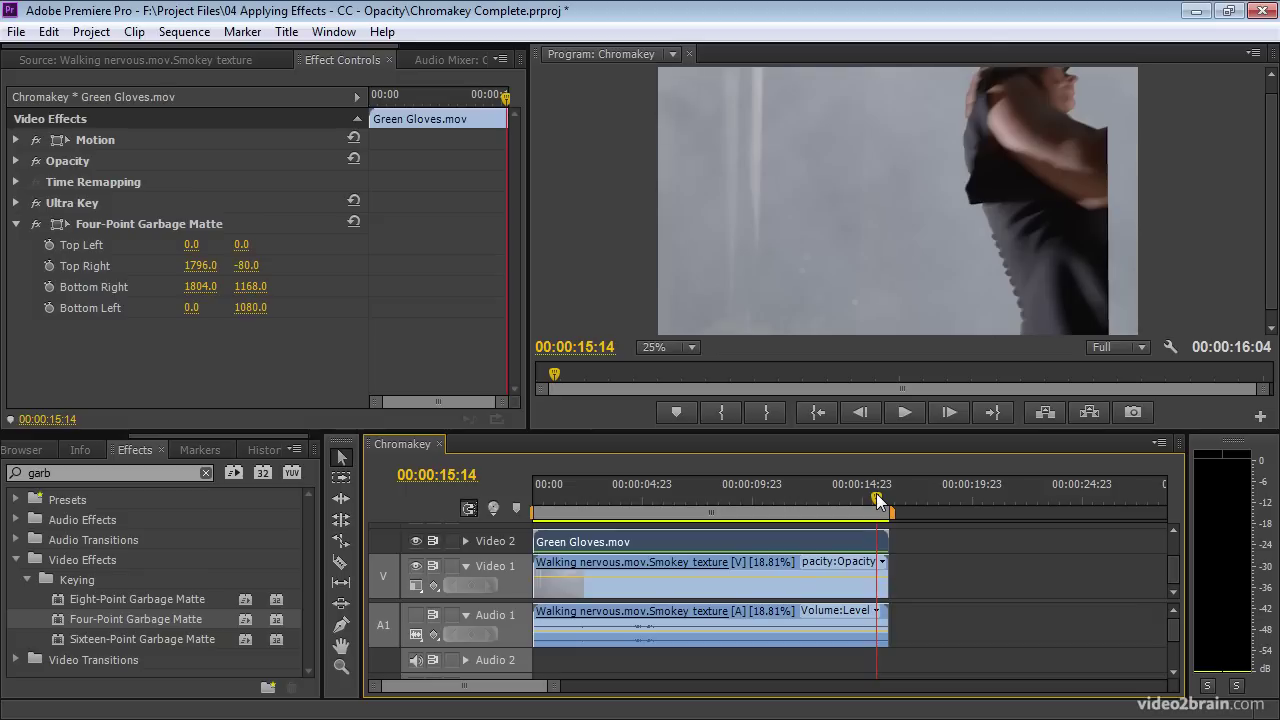
left_click_drag(877, 500, 867, 500)
Step: Delete the Four-Point Garbage Matte effect from the Green Gloves clip
left_click(105, 226)
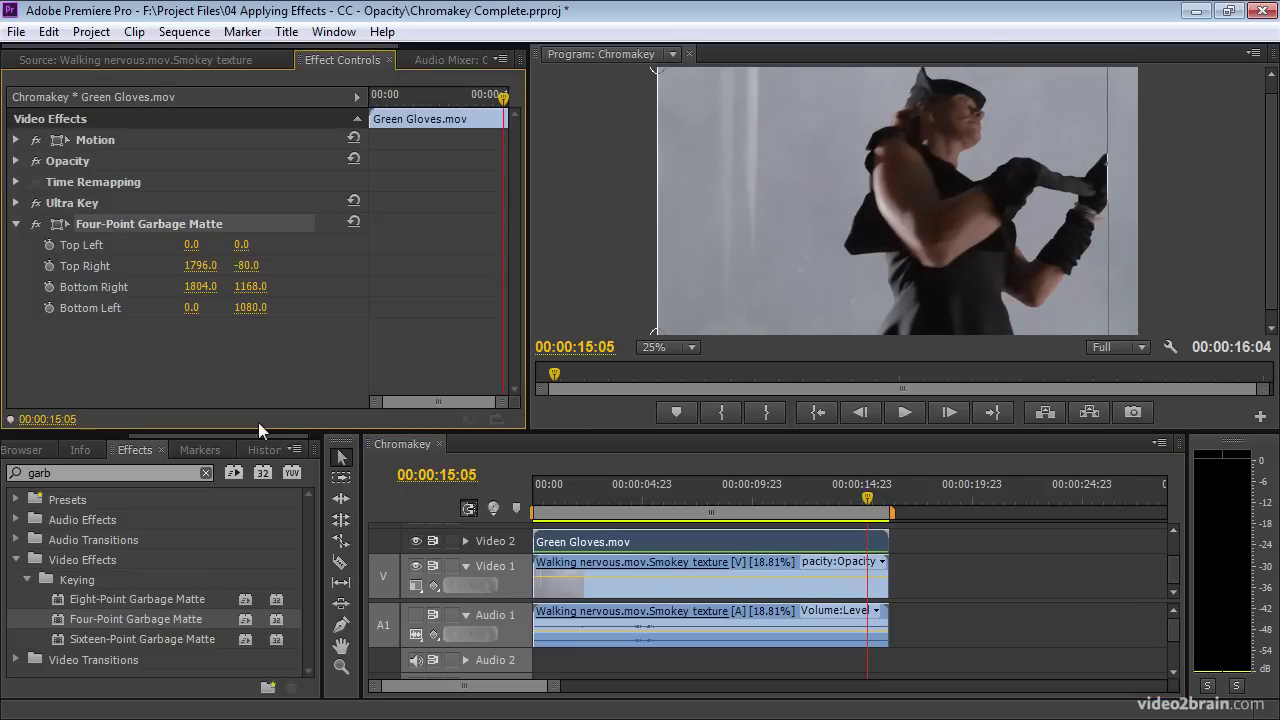
key("Delete")
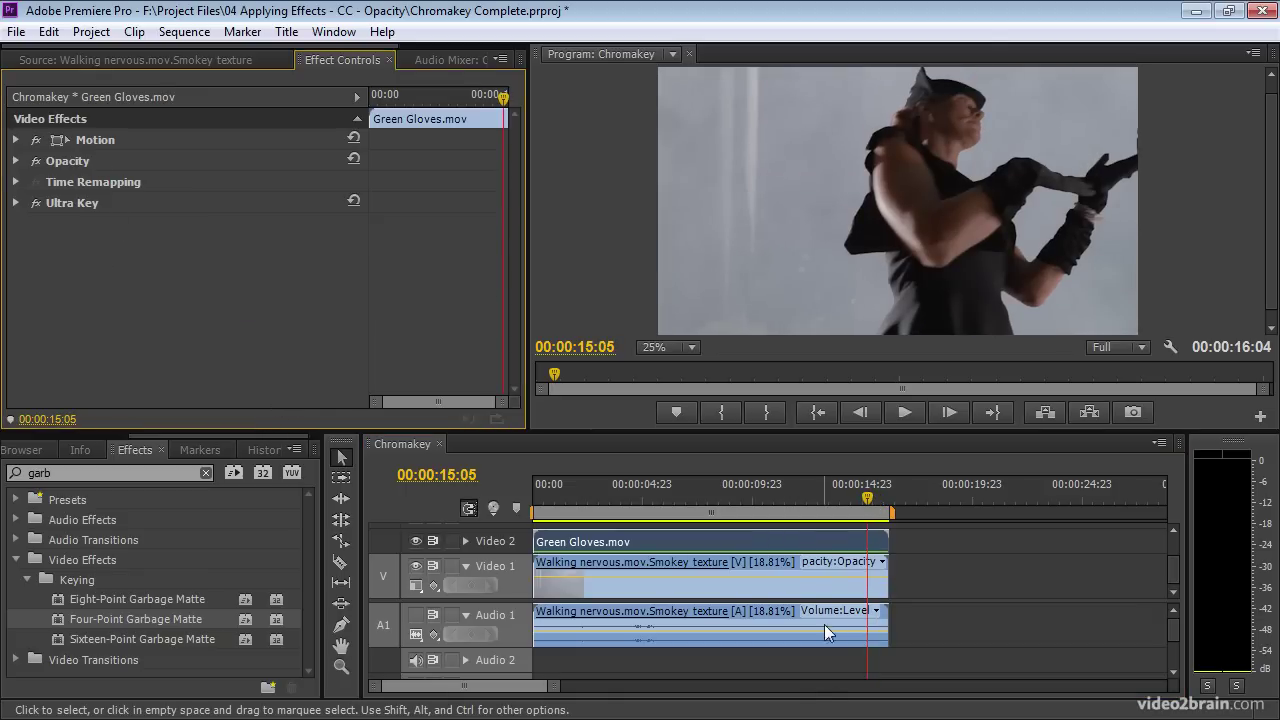
left_click(763, 536)
Step: Set the clip's Motion Scale to 101 and scrub to review the enlarged dancer
left_click(16, 140)
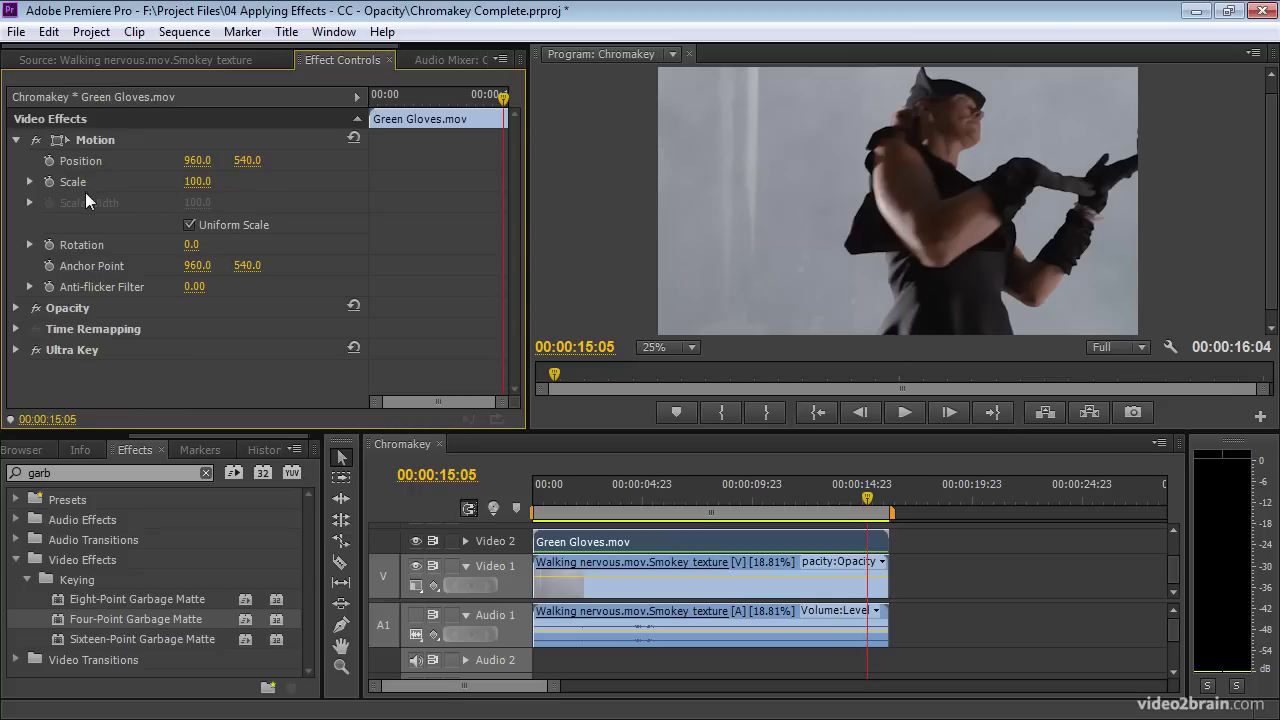
left_click(198, 181)
type("101")
key("Return")
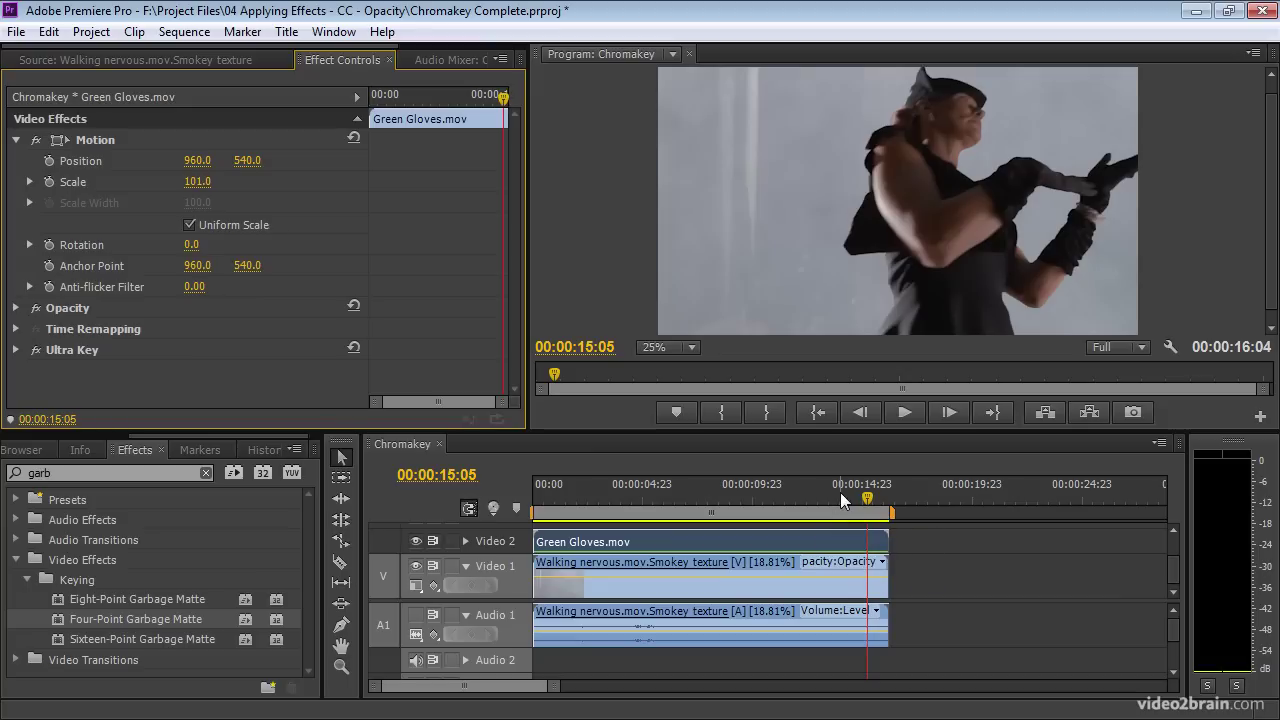
mouse_move(840, 492)
left_mouse_down()
mouse_move(780, 494)
mouse_move(855, 488)
mouse_move(839, 488)
left_mouse_up()
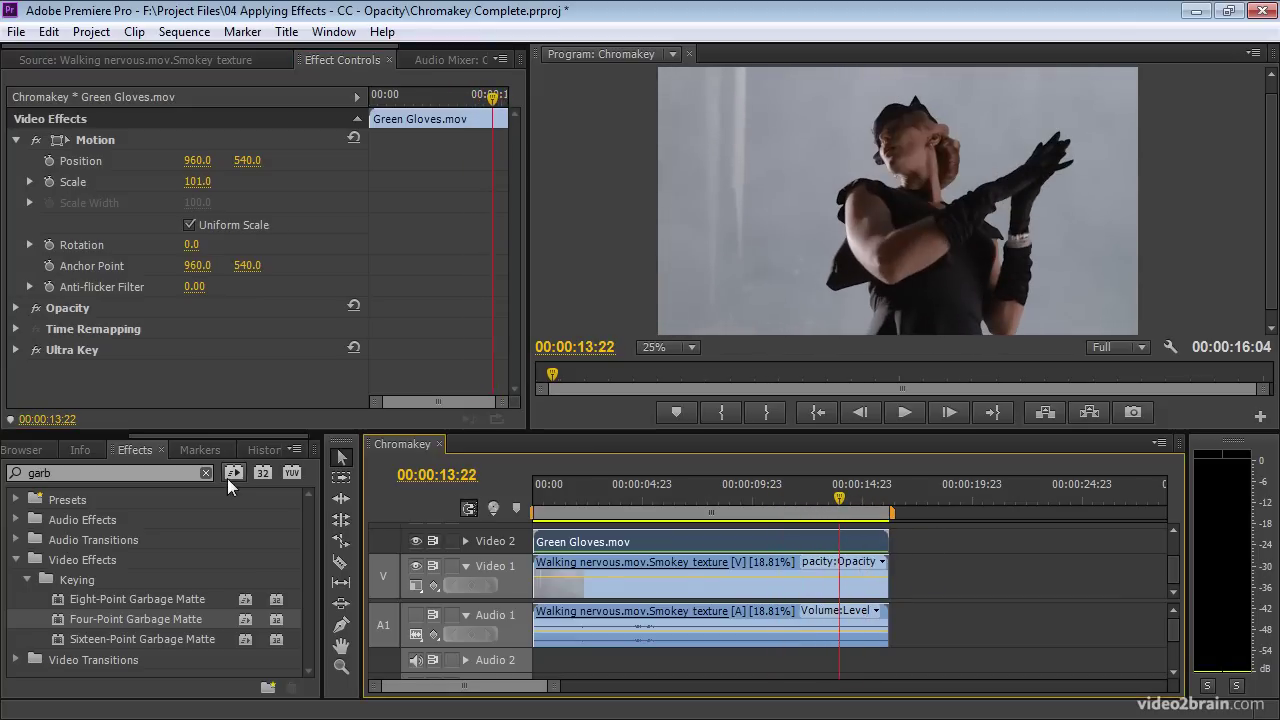
Step: Search the effects for 'chrom' to point out Chroma Key, then clear the search field
left_click(78, 472)
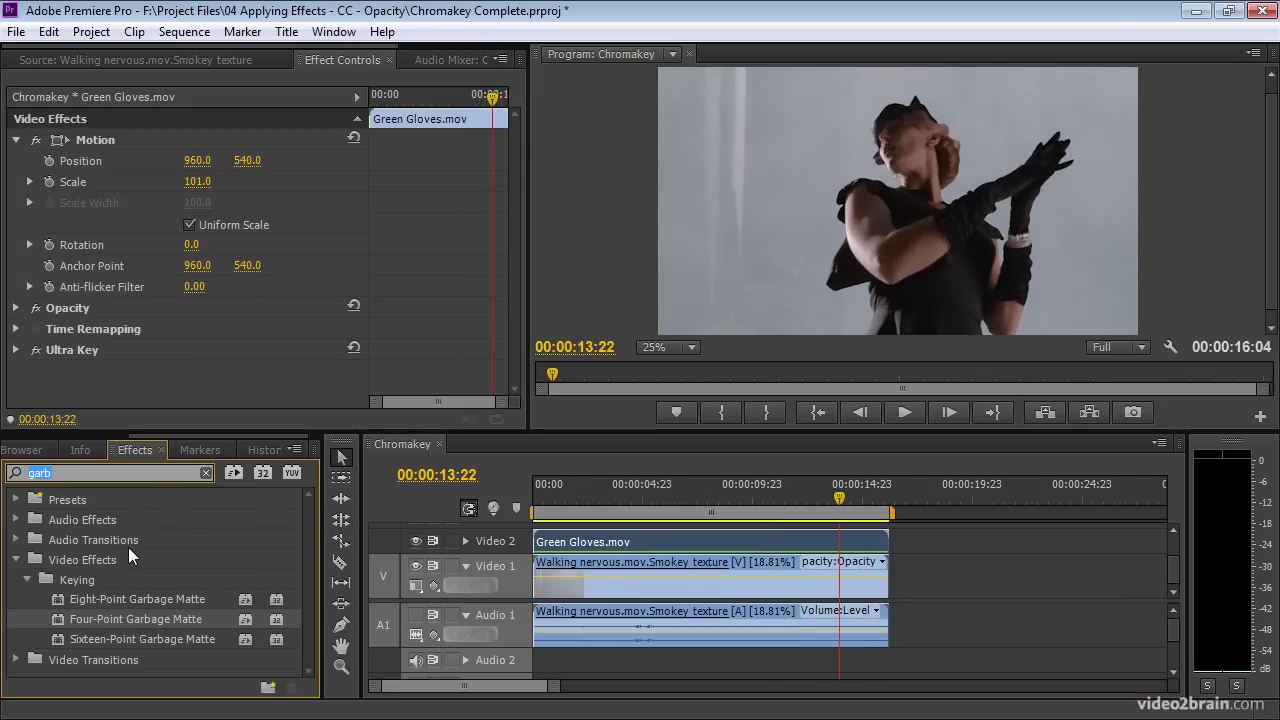
type("ch")
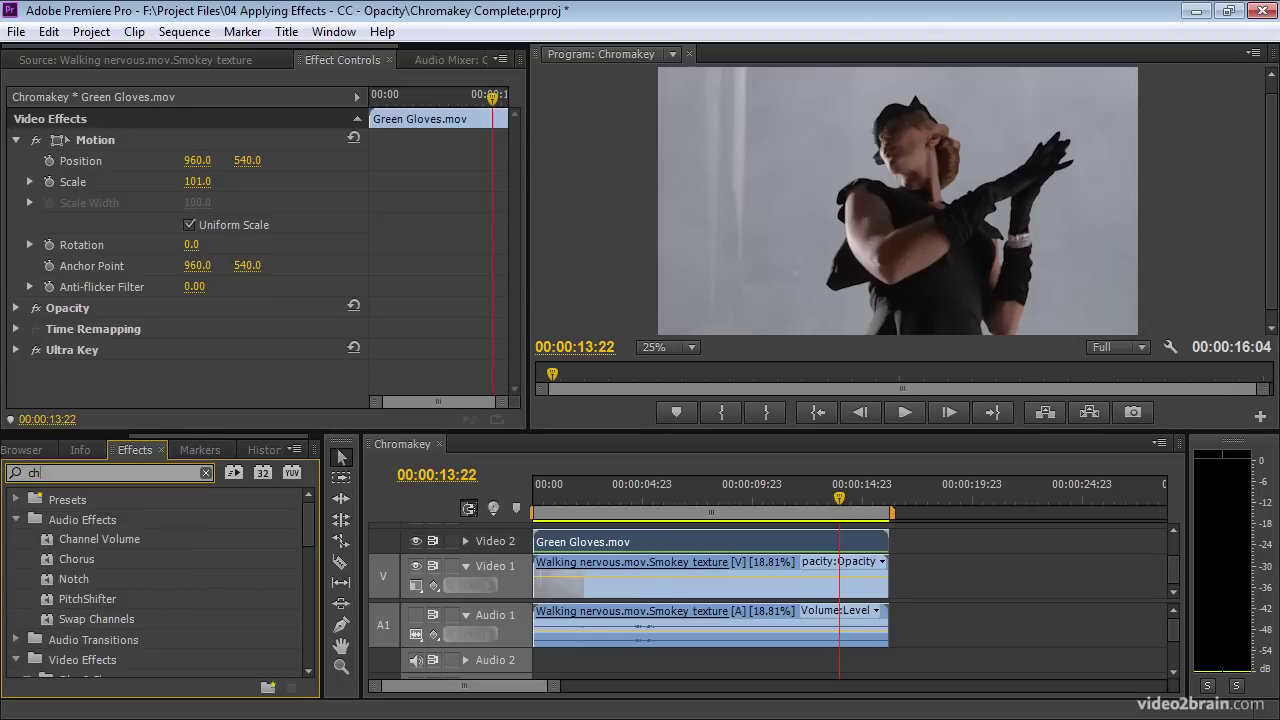
type("rom")
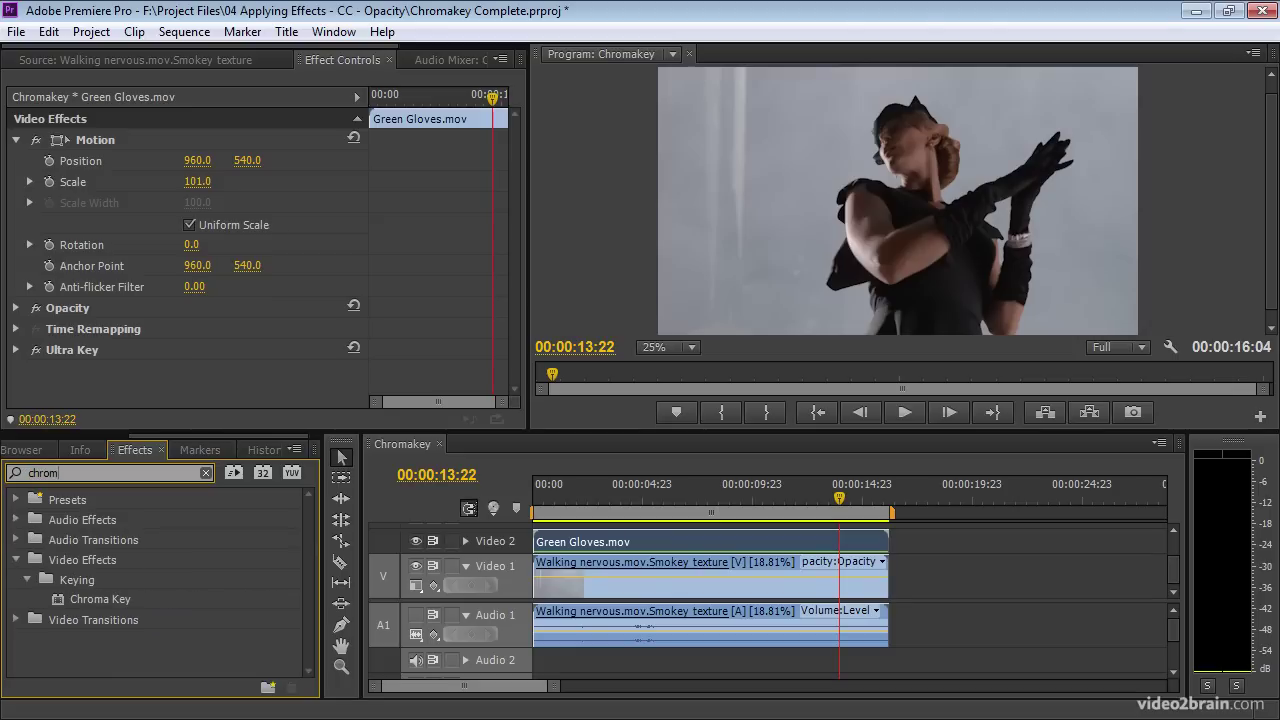
left_click(61, 596)
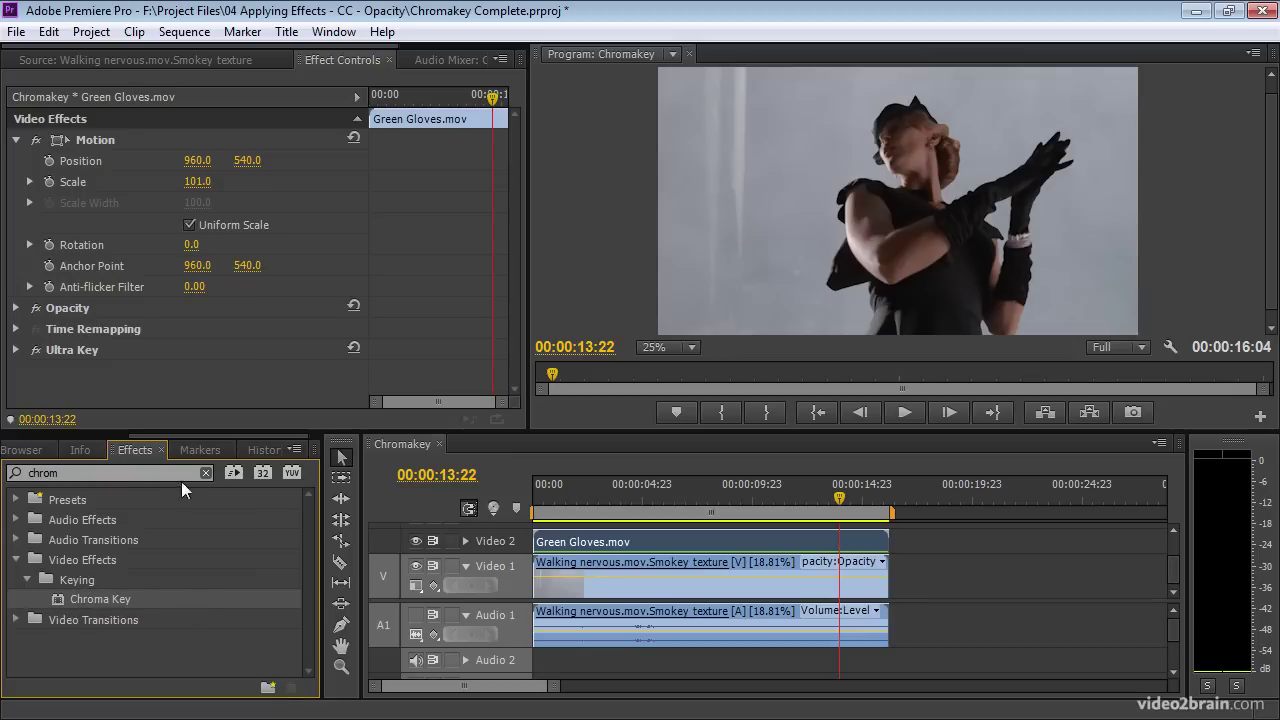
left_click(207, 472)
Step: Expand Video Effects > Keying and point out the Ultra Key and Track Matte Key effects
left_click(16, 560)
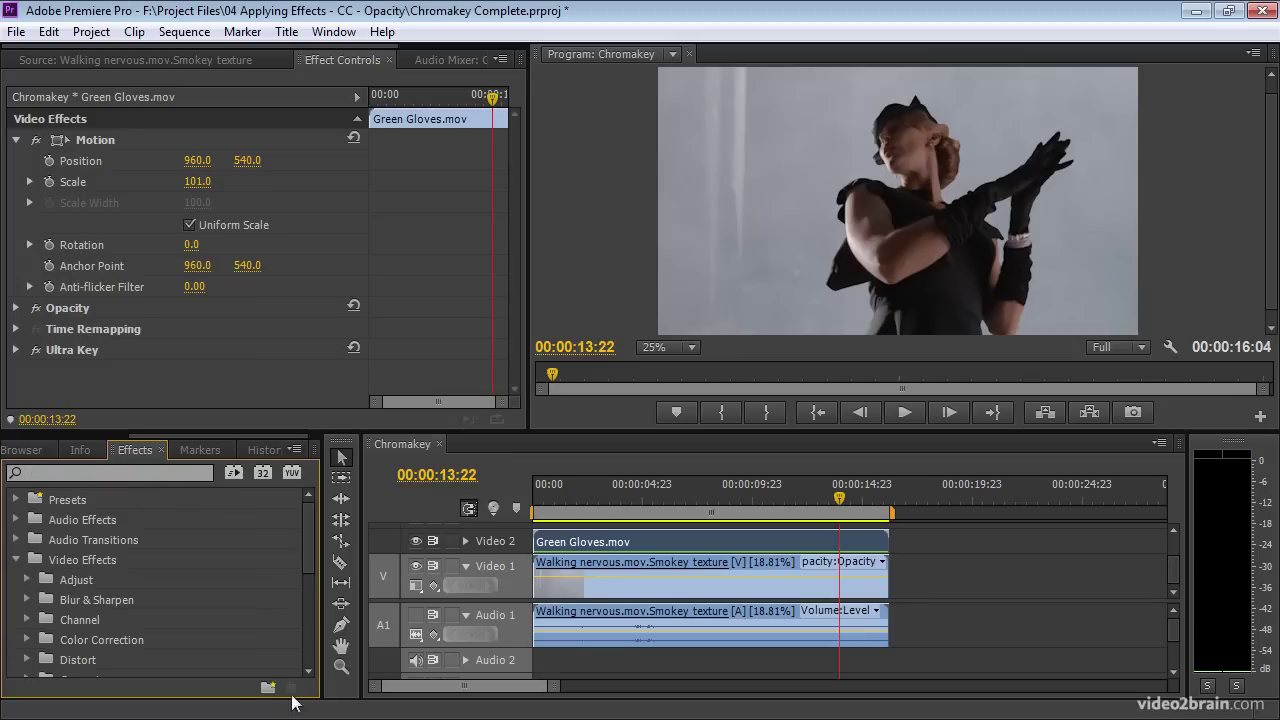
left_click_drag(309, 563, 309, 622)
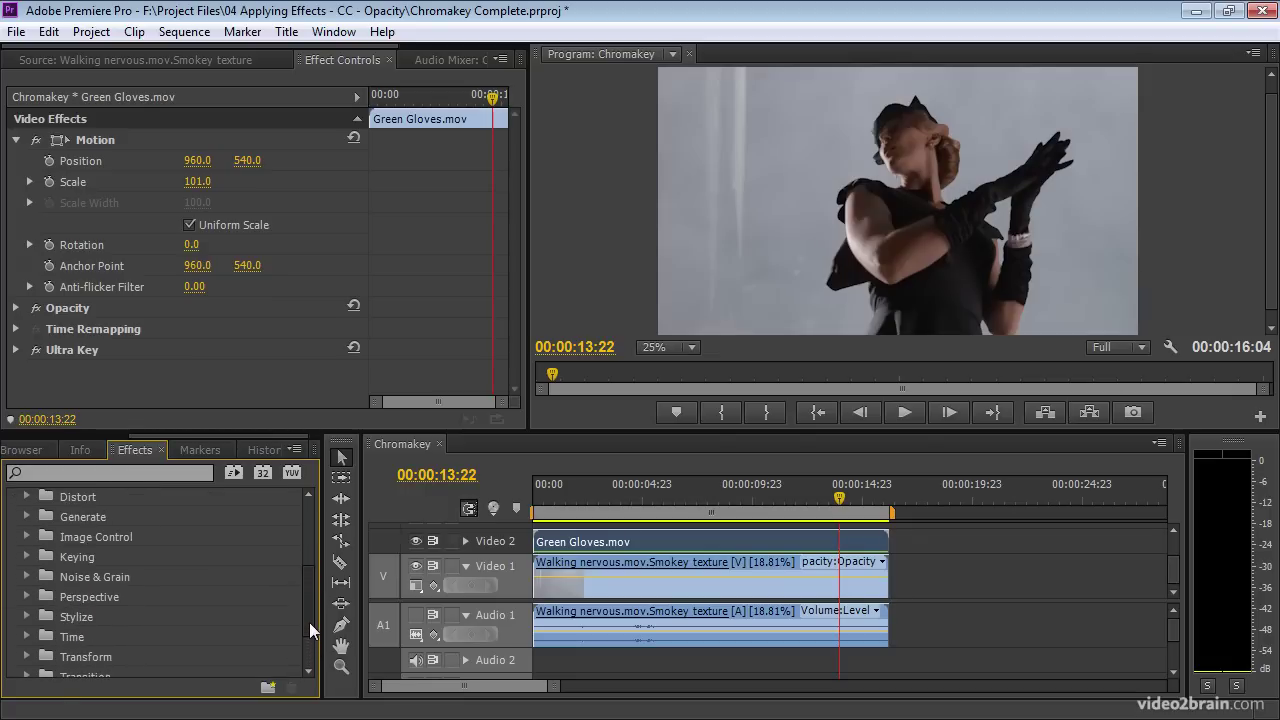
left_click(27, 557)
left_click_drag(305, 563, 411, 612)
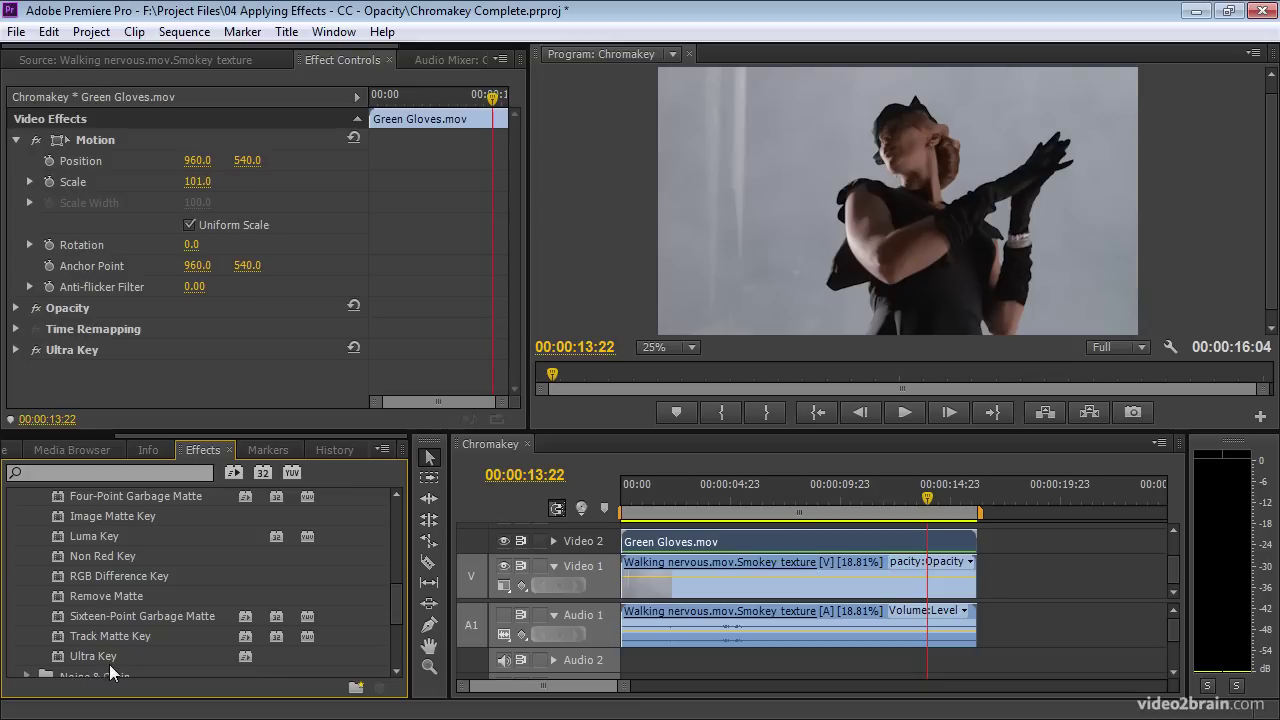
left_click(58, 657)
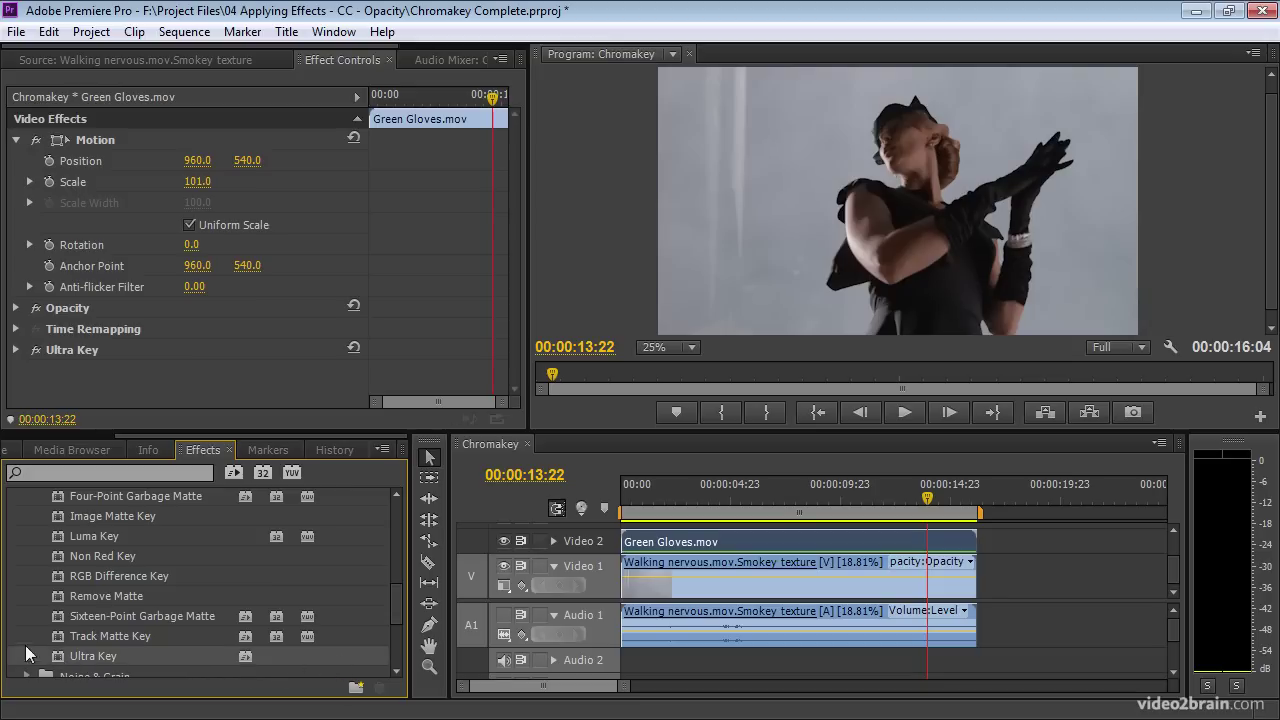
left_click(61, 638)
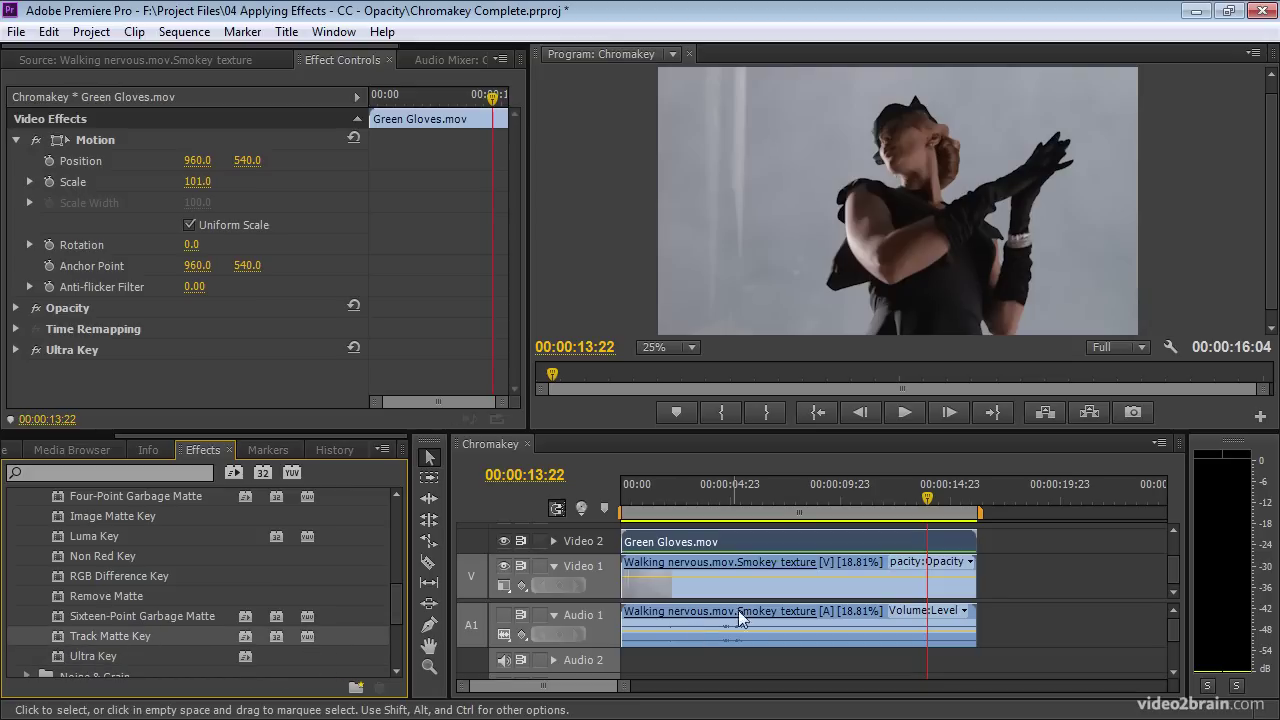